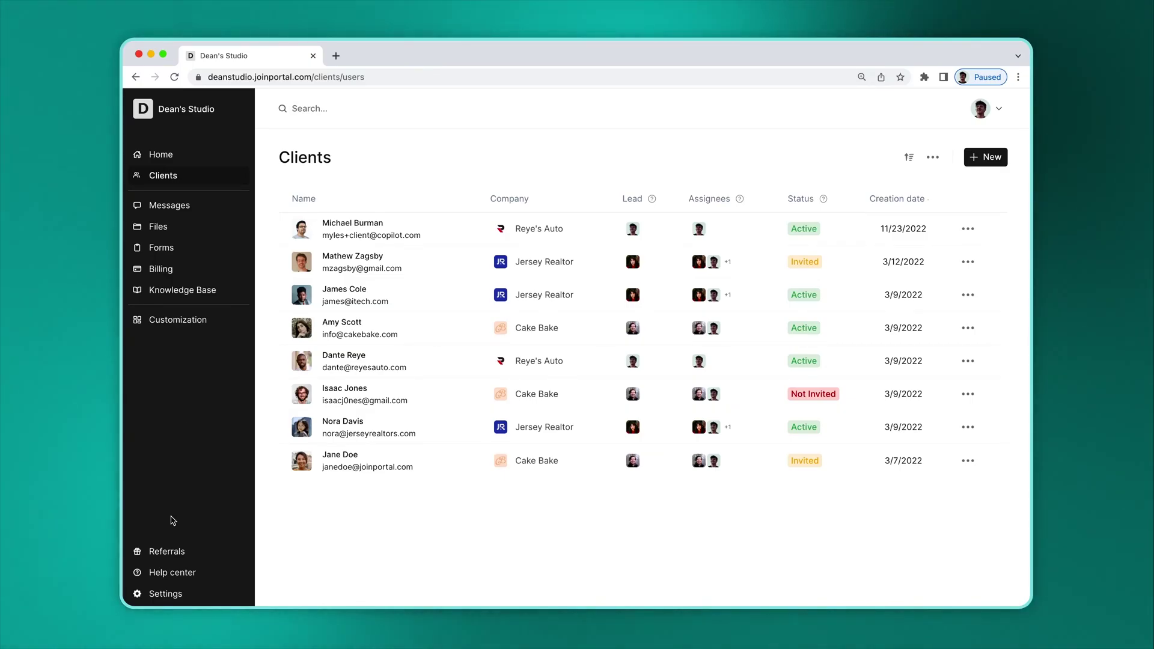
# Review the workspace's billing settings and payout account
pyautogui.click(166, 593)
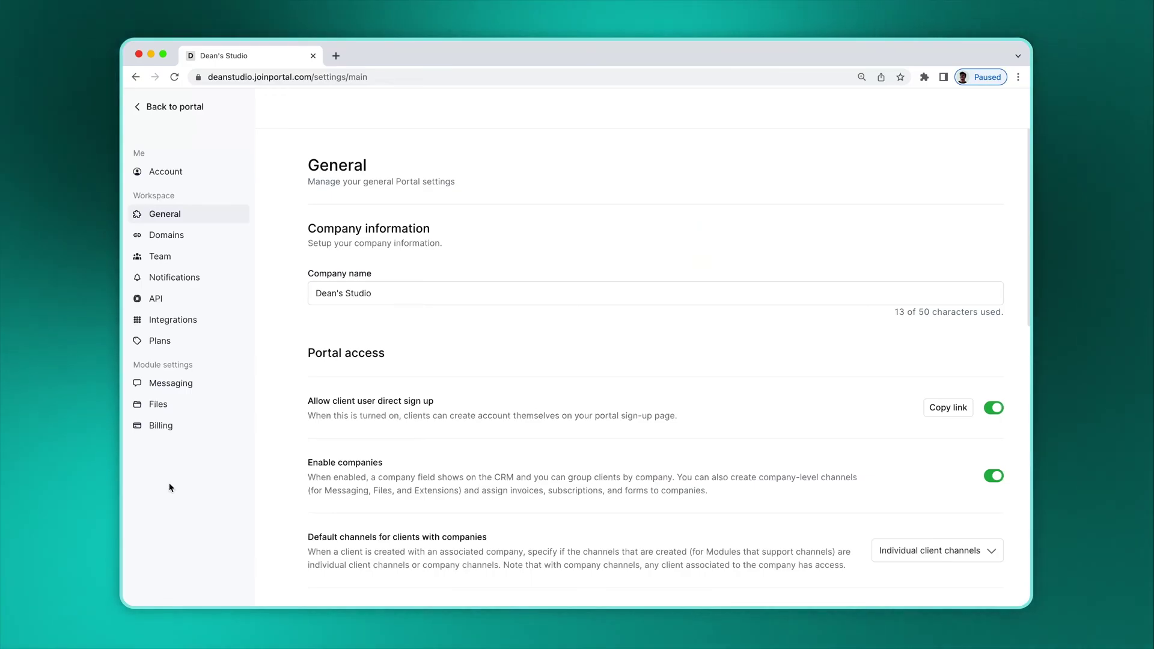
pyautogui.click(168, 428)
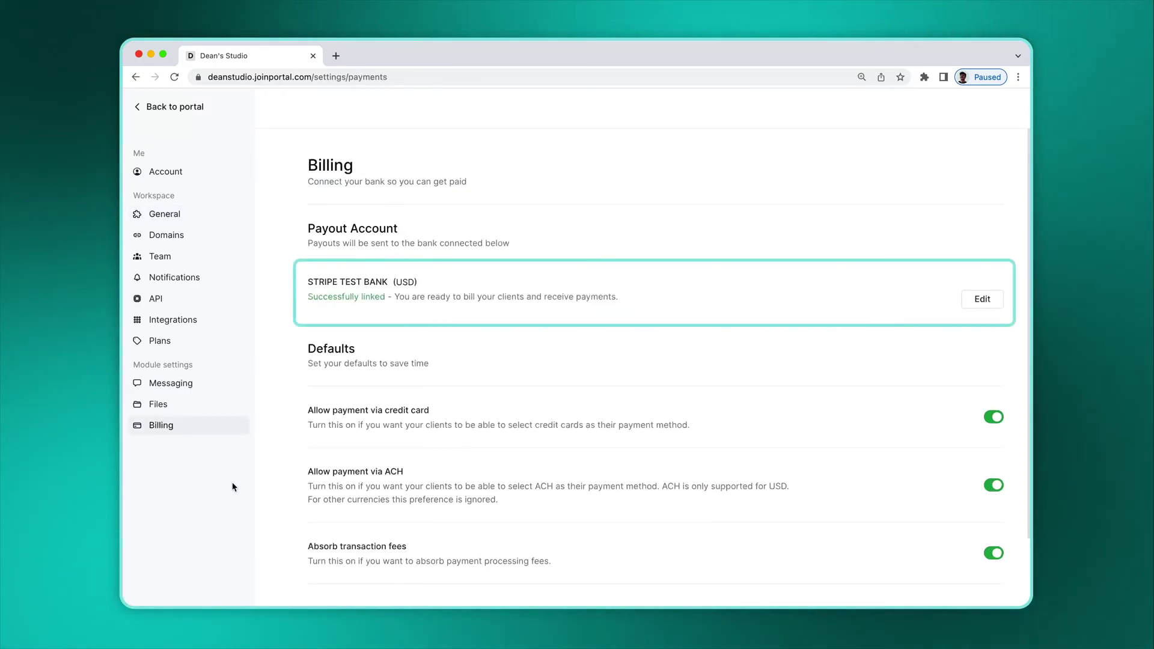
pyautogui.scroll(-3, 278, 476)
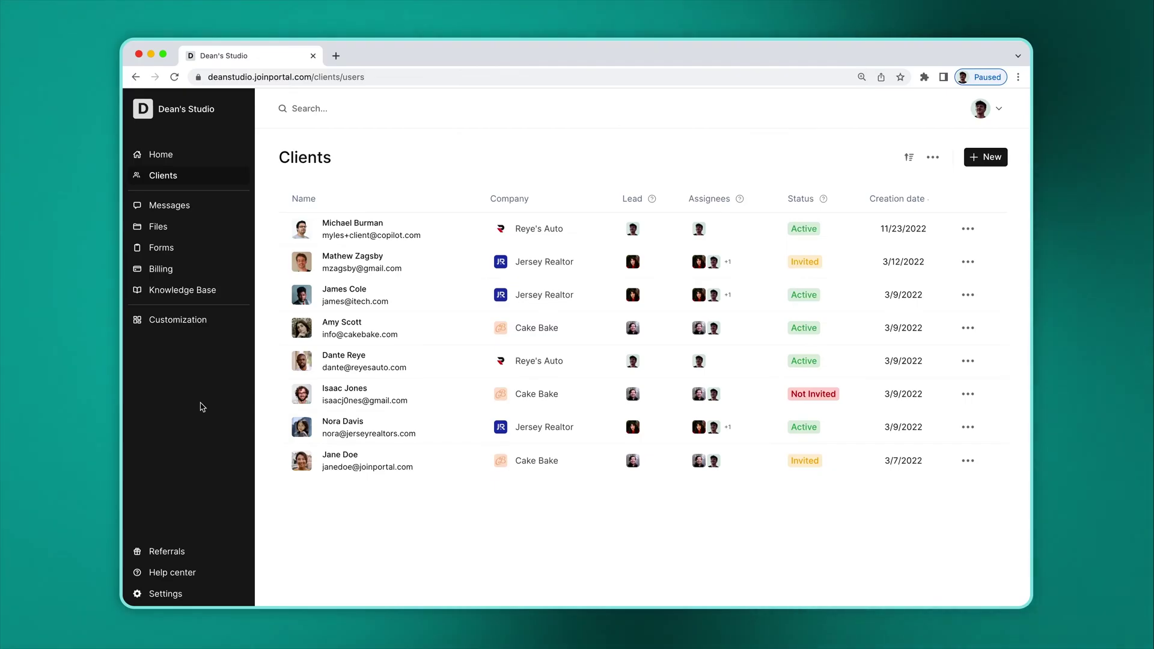
# Show the Invoices list and check its Export option without exporting
pyautogui.click(161, 268)
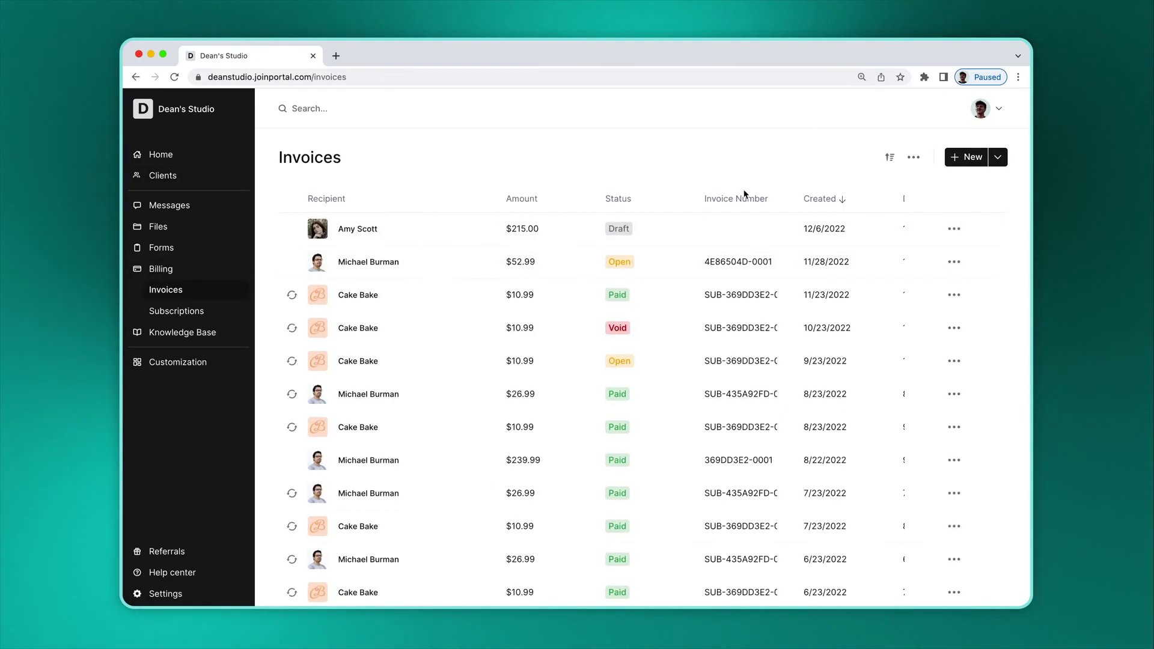
pyautogui.click(913, 157)
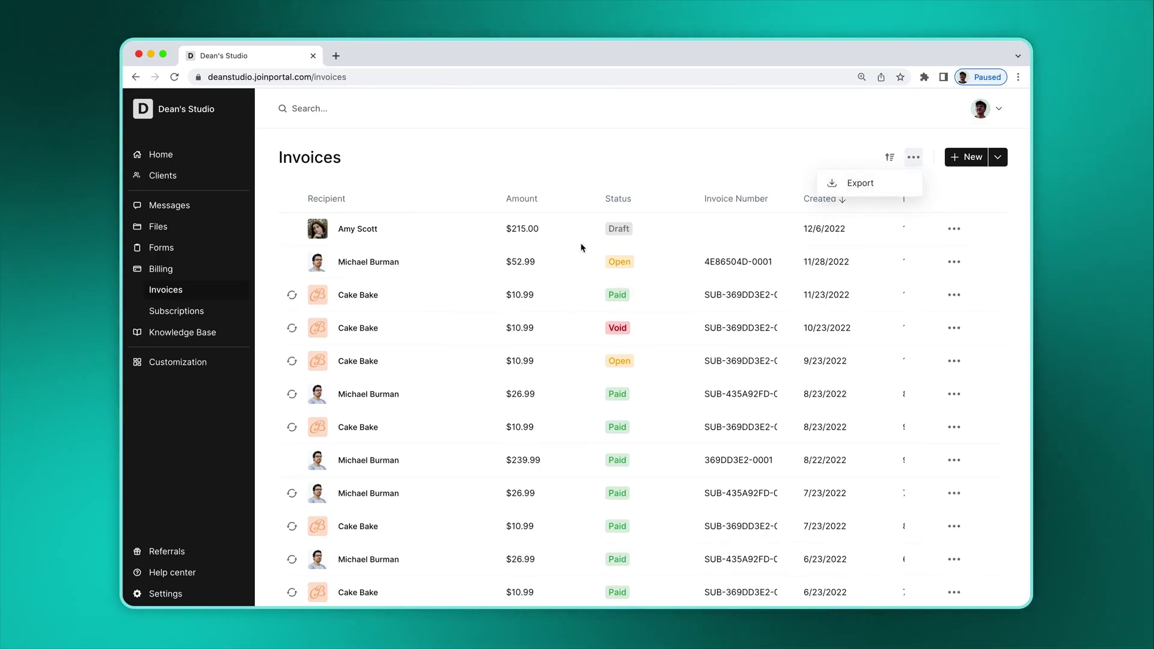
pyautogui.click(294, 300)
pyautogui.moveTo(294, 301)
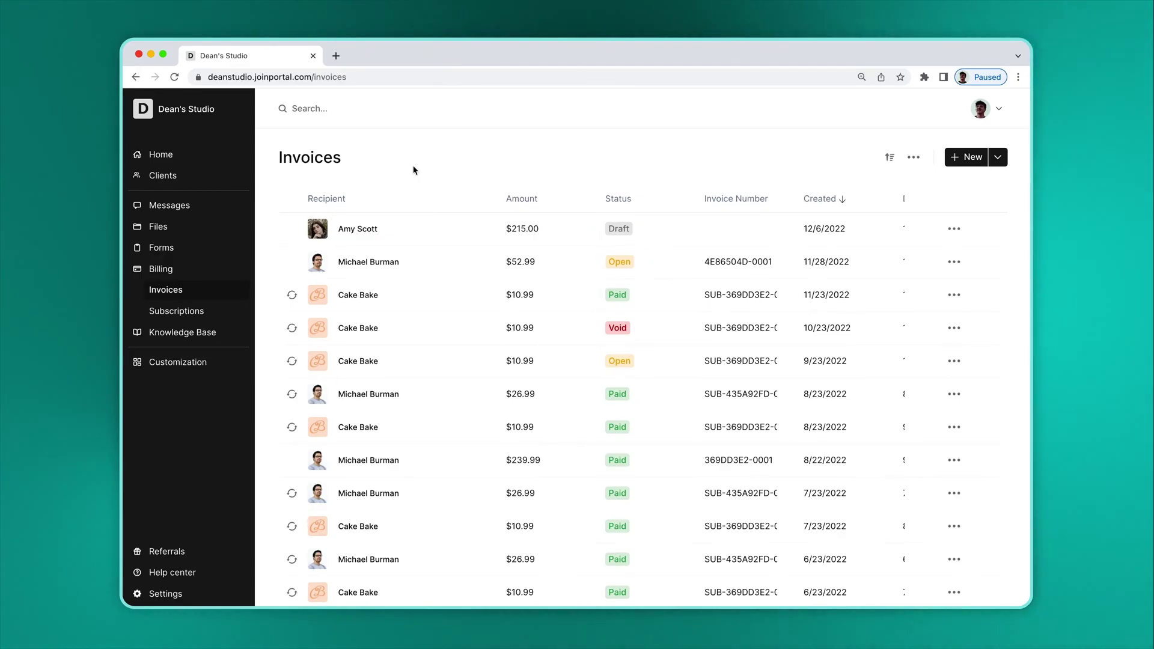
# Start a new invoice for the client with a Logo Design item at $175
pyautogui.click(965, 155)
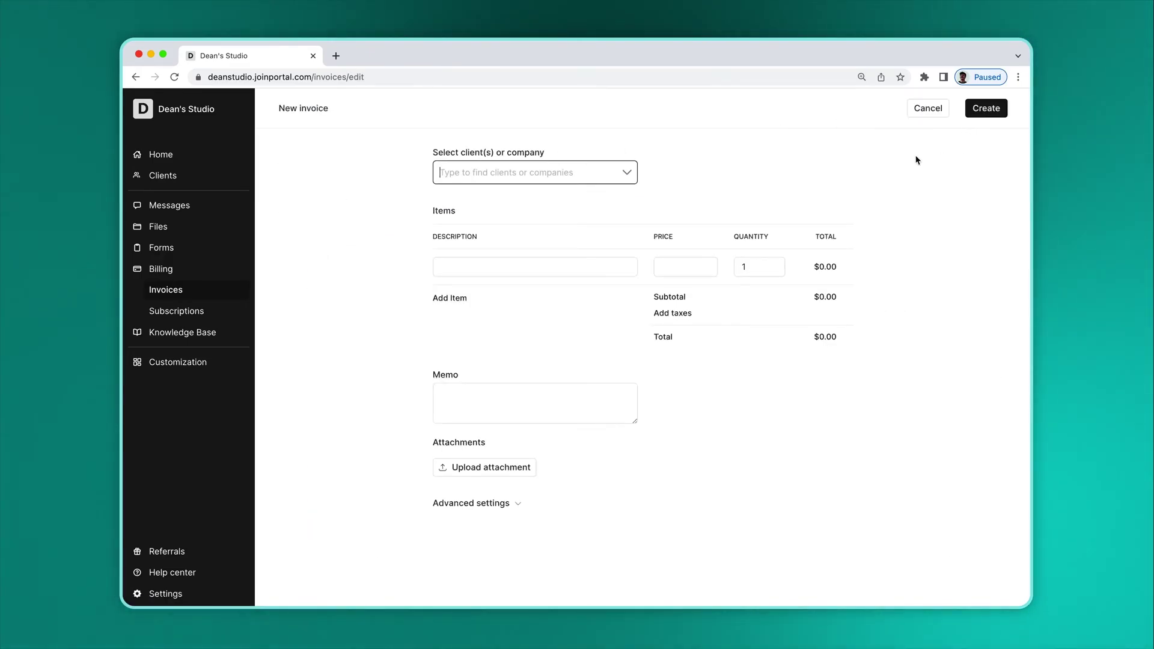
pyautogui.click(625, 173)
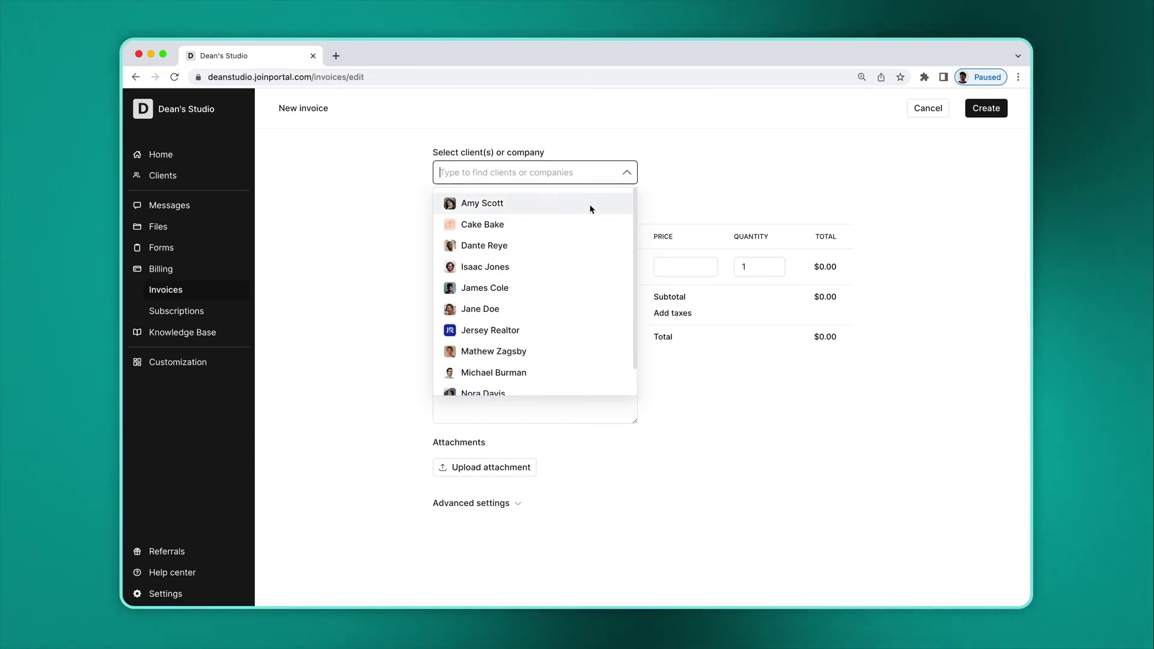
pyautogui.click(526, 286)
pyautogui.click(520, 275)
pyautogui.write('L')
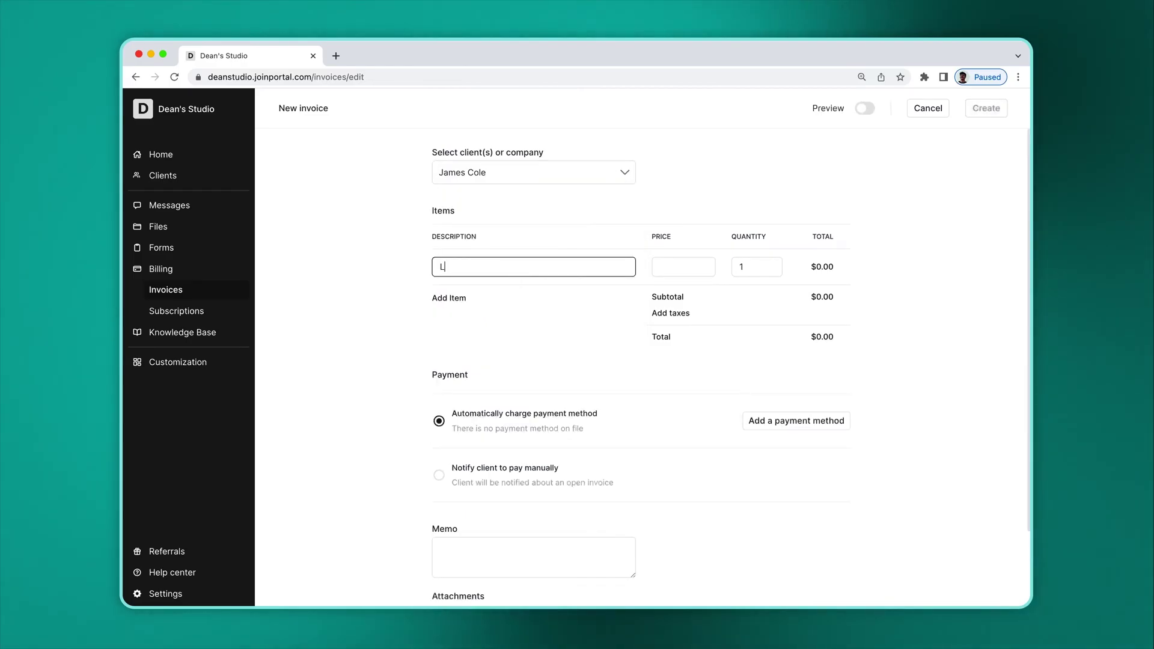
pyautogui.write('ogo Design')
pyautogui.press('Tab')
pyautogui.write('$175')
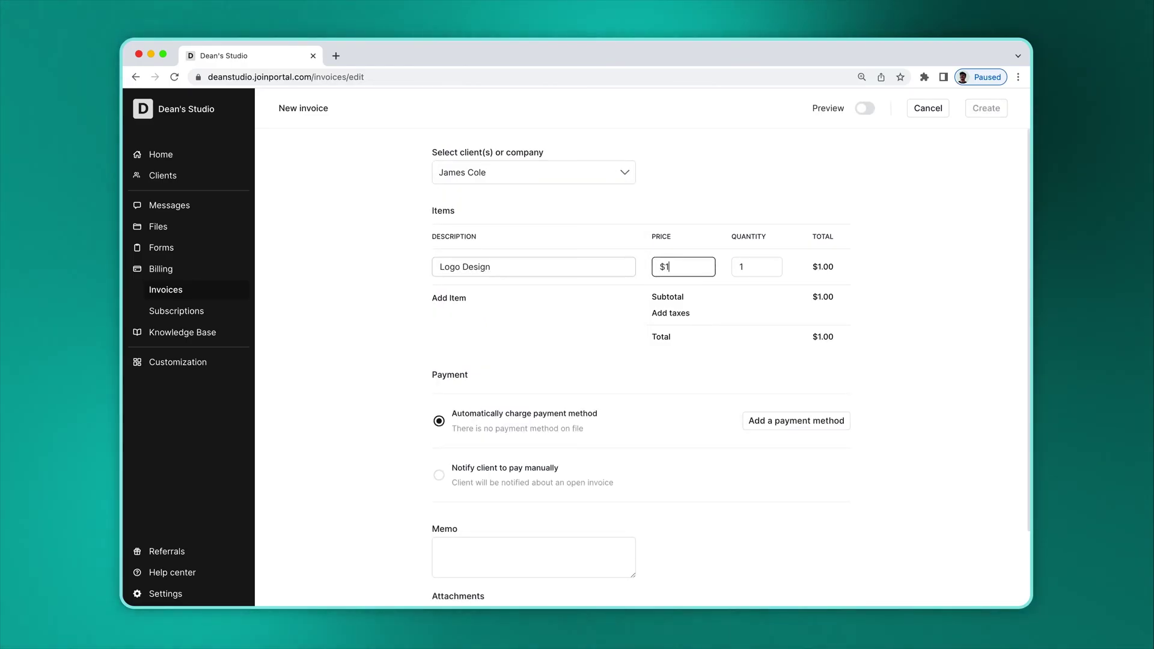
# Add a Flyer Design item at $40 and a 7% tax, totalling $230.05
pyautogui.click(437, 299)
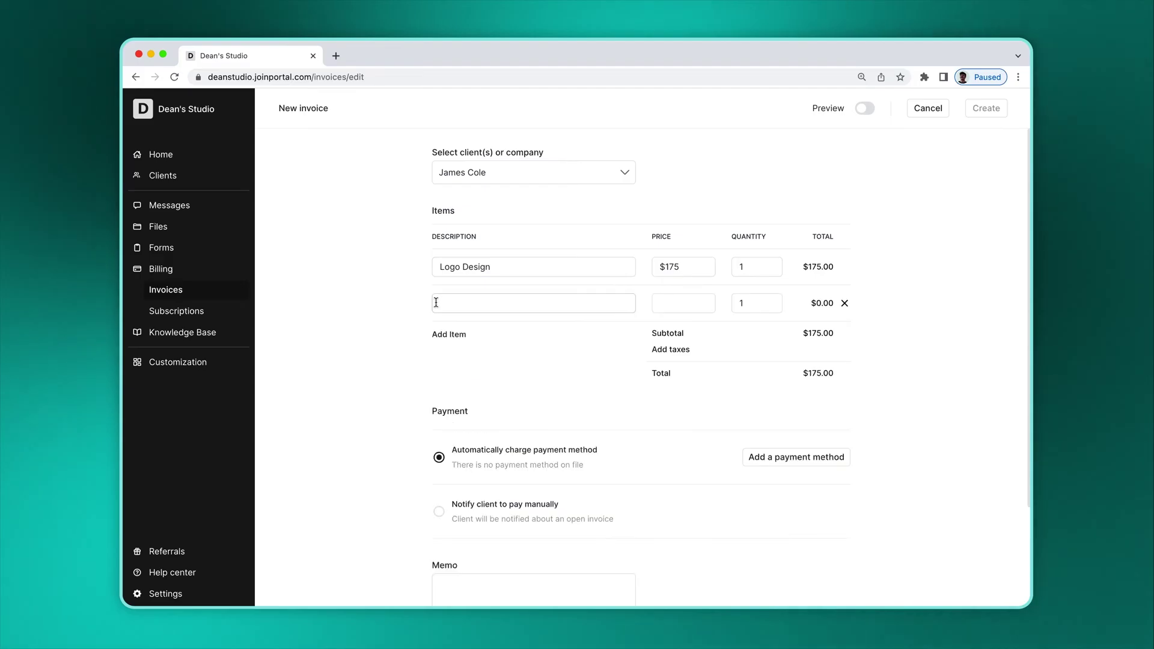
pyautogui.click(437, 304)
pyautogui.write('Flyer D')
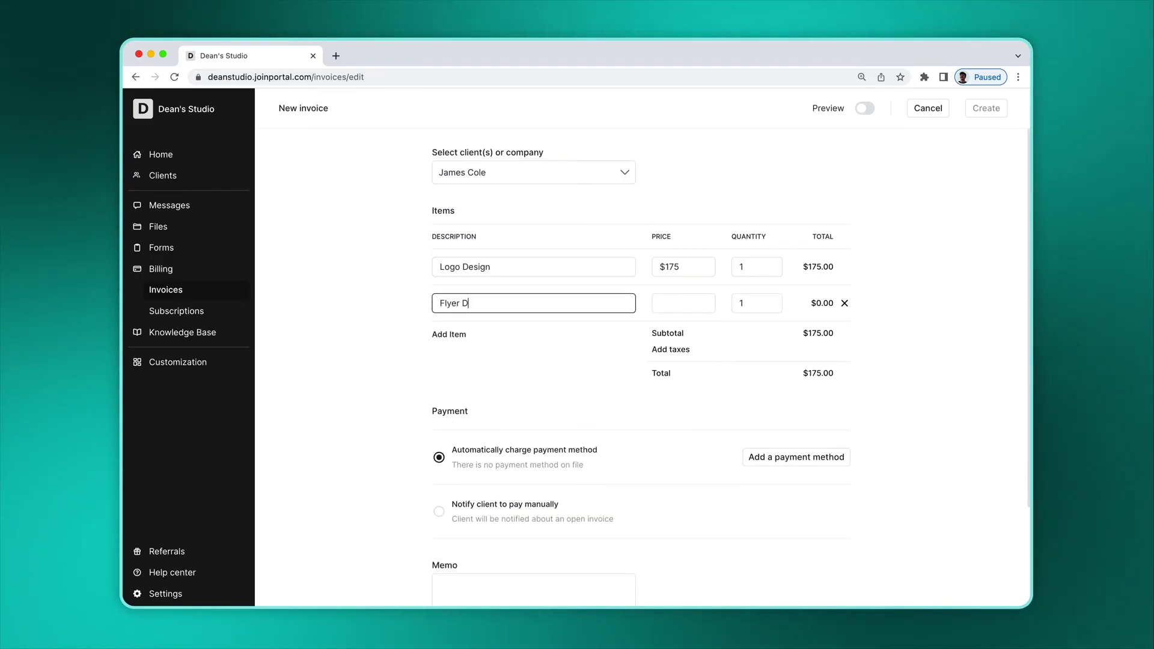
pyautogui.write('esign')
pyautogui.click(683, 303)
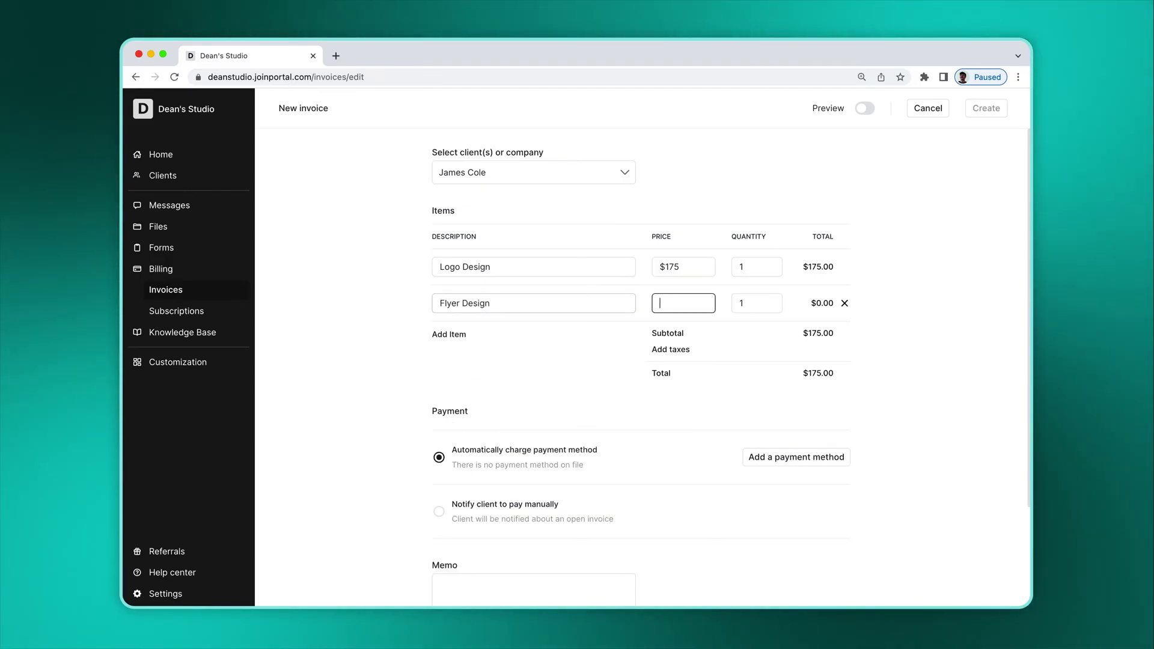
pyautogui.write('40')
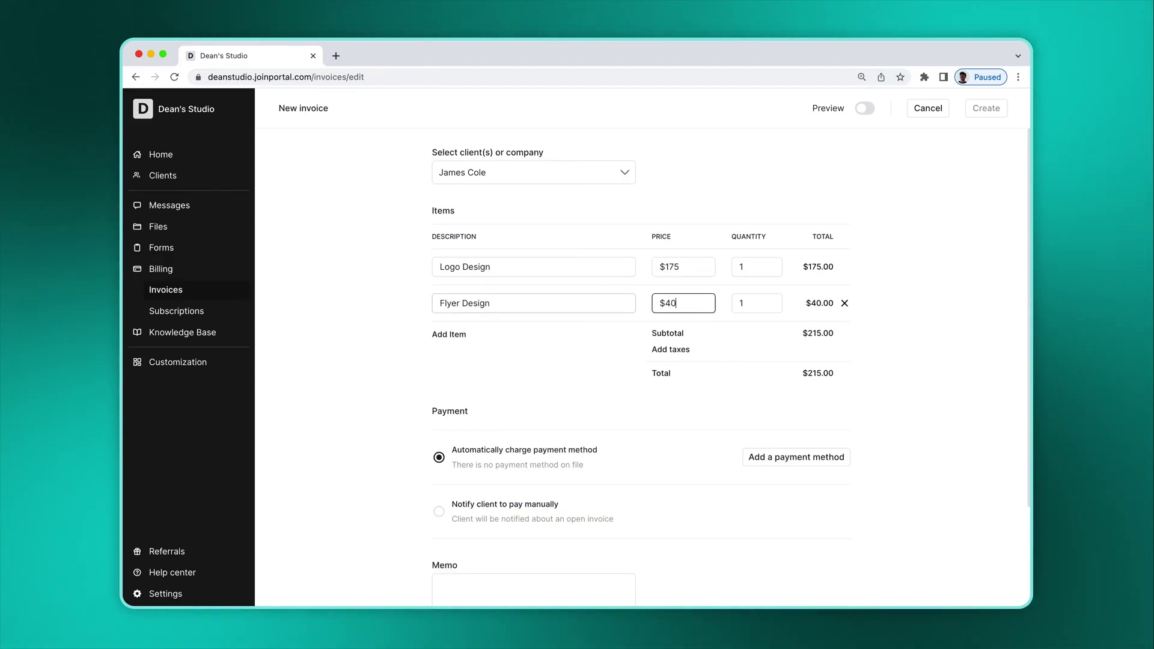
pyautogui.click(666, 352)
pyautogui.click(749, 354)
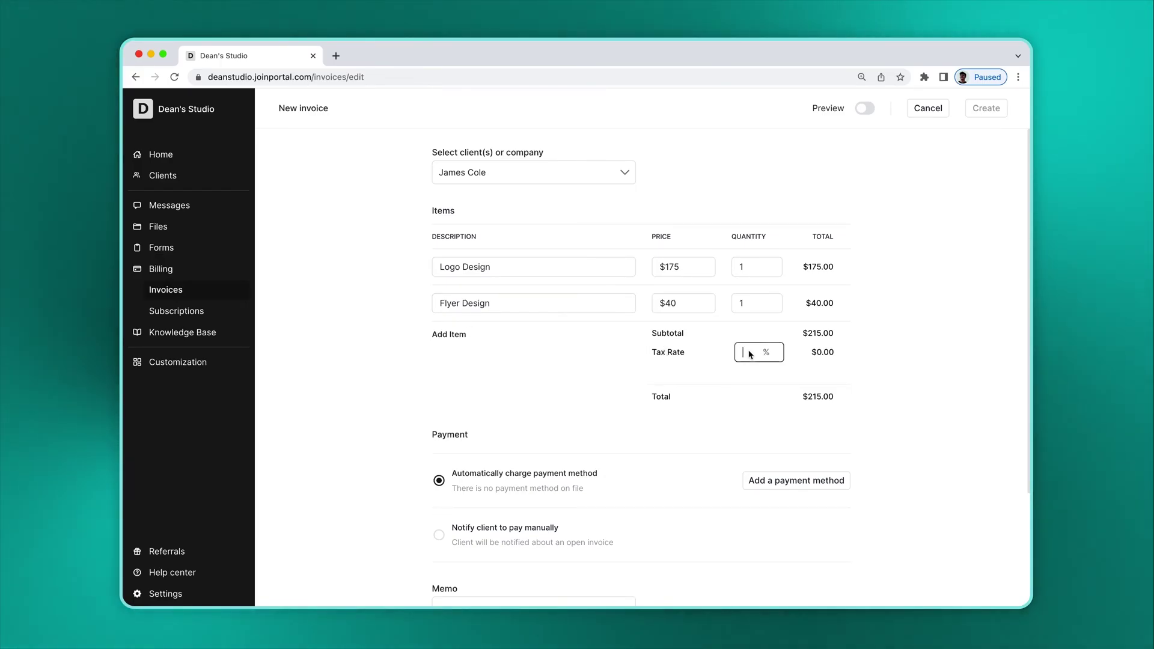
pyautogui.write('7')
pyautogui.click(739, 373)
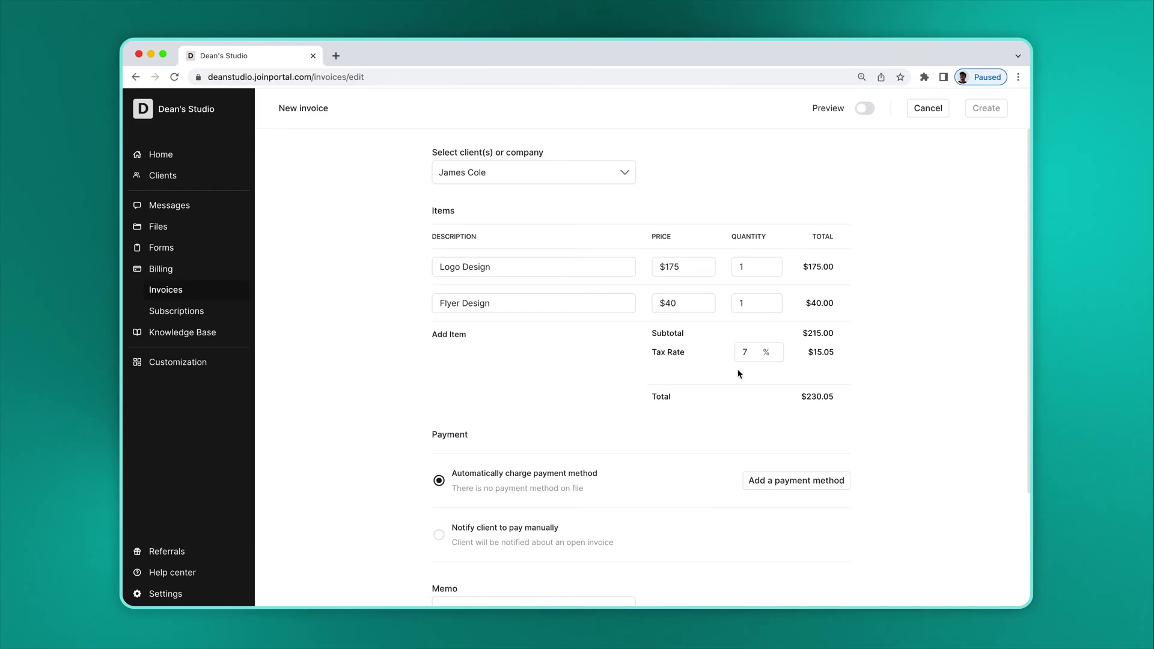
# Choose manual payment notification, due after 30 days, and expand Advanced settings
pyautogui.scroll(-5, 890, 439)
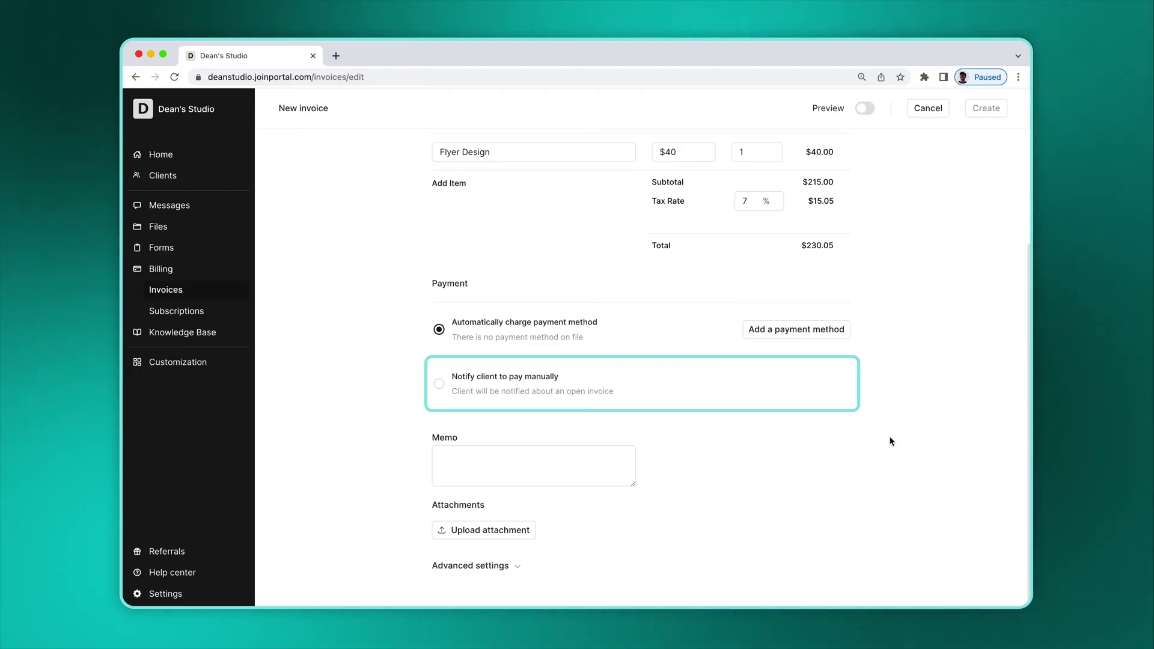
pyautogui.click(439, 383)
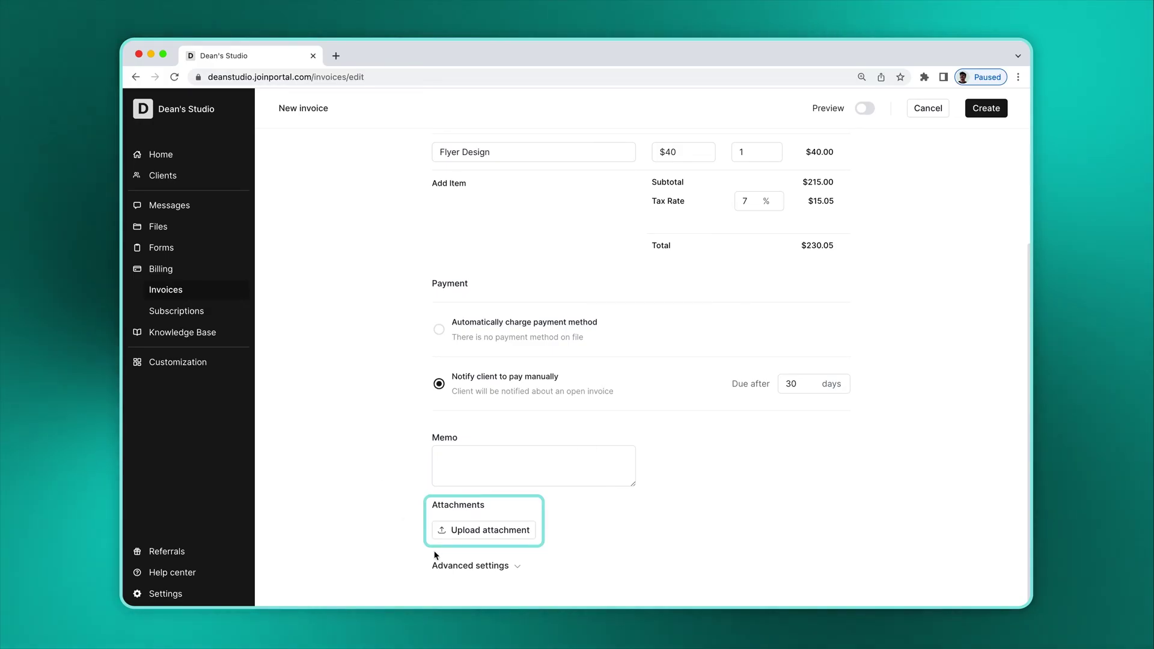
pyautogui.click(459, 566)
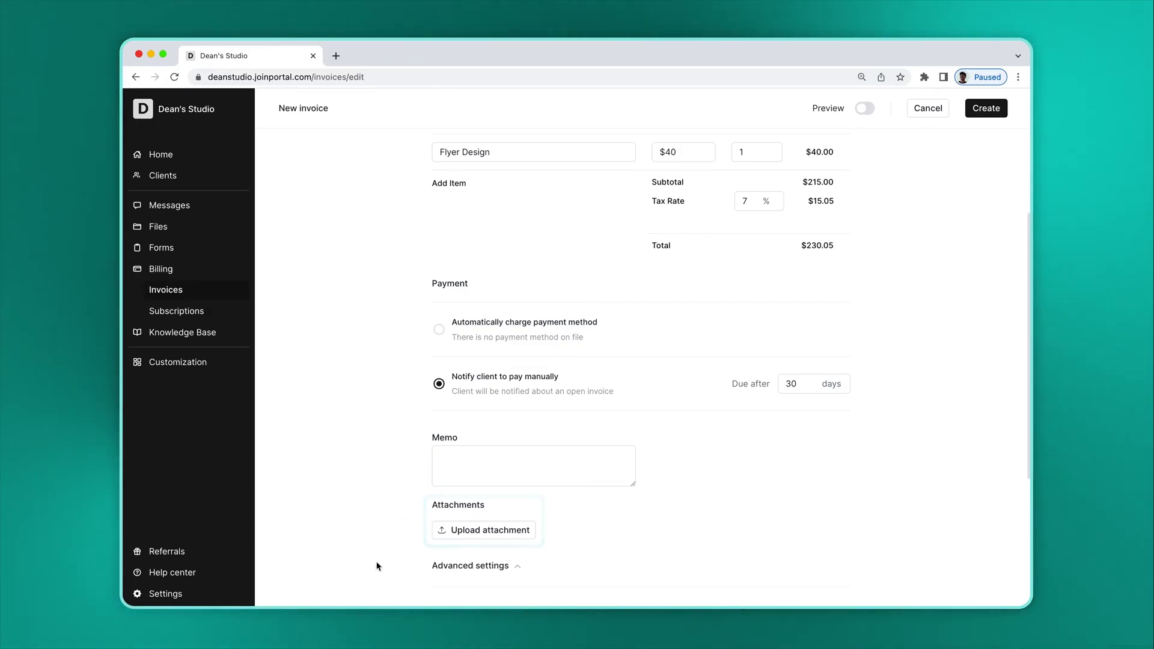
pyautogui.scroll(-5, 377, 565)
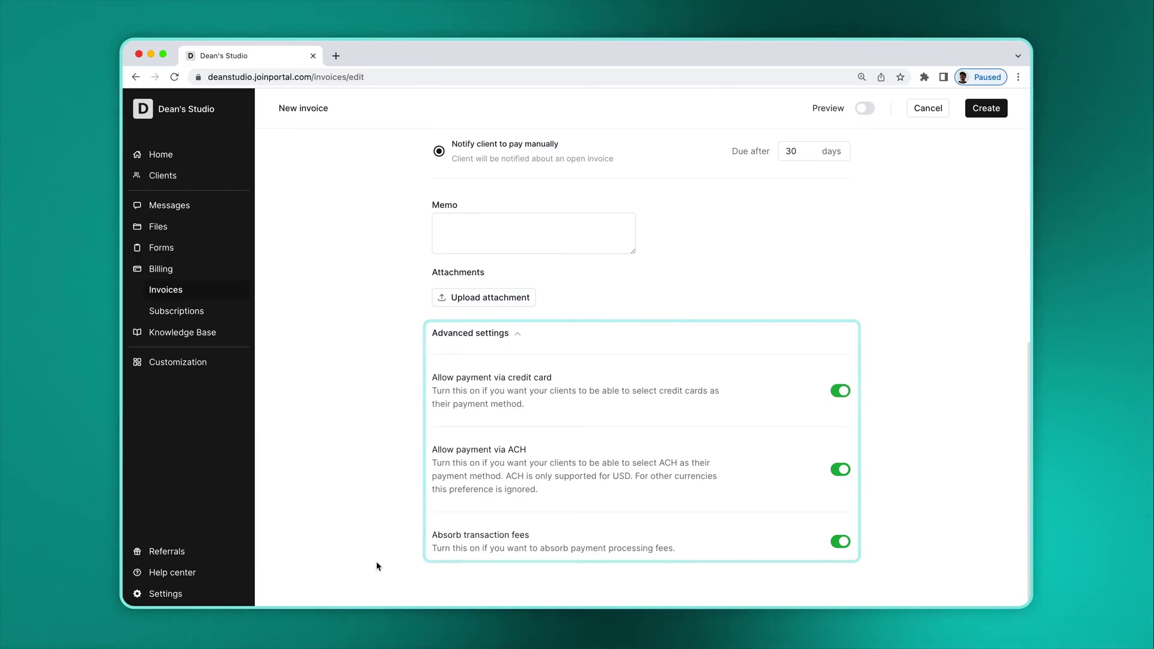
# Preview the invoice document and client email, then create the $230.05 invoice
pyautogui.click(864, 110)
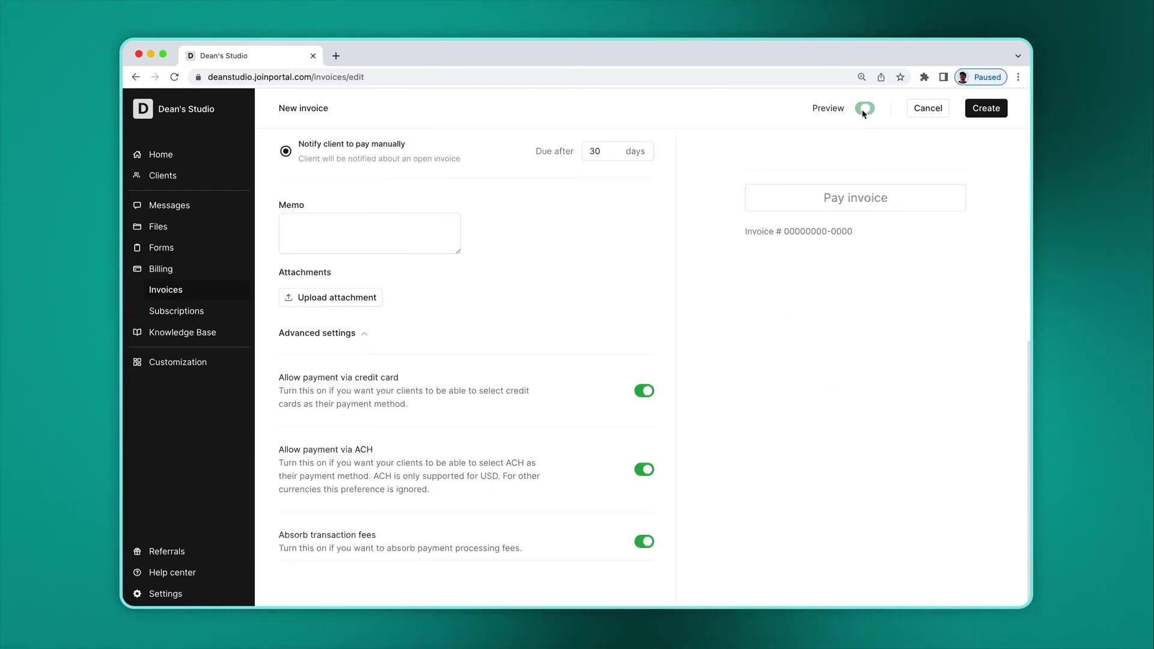
pyautogui.scroll(10, 823, 177)
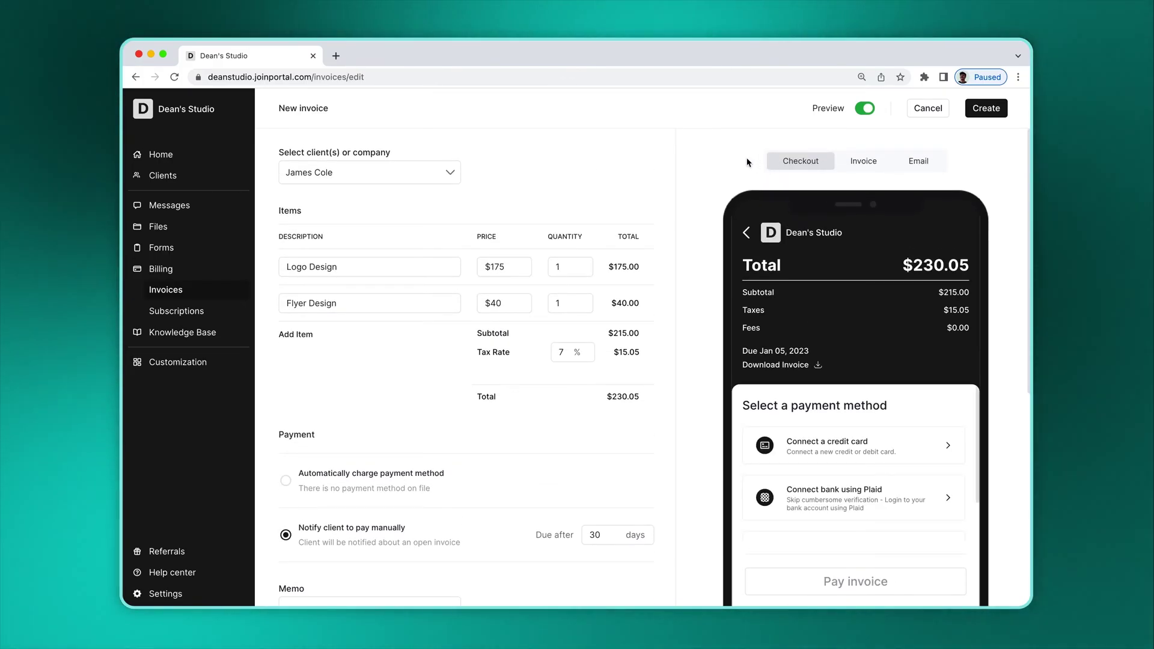
pyautogui.click(854, 162)
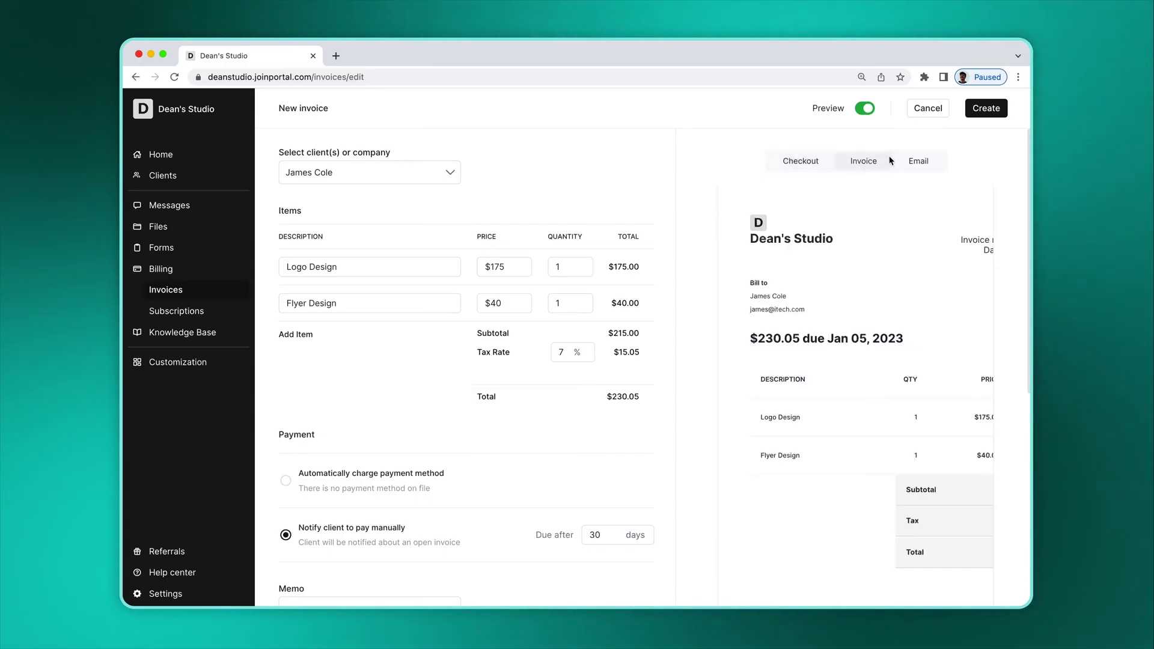
pyautogui.click(918, 163)
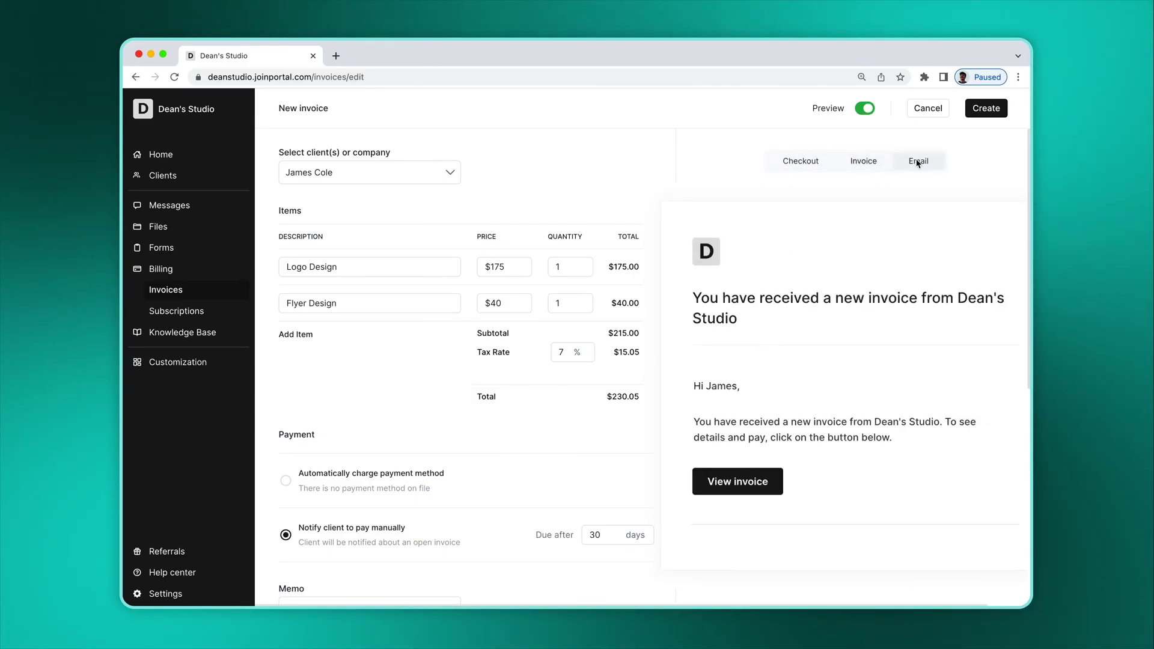
pyautogui.click(981, 110)
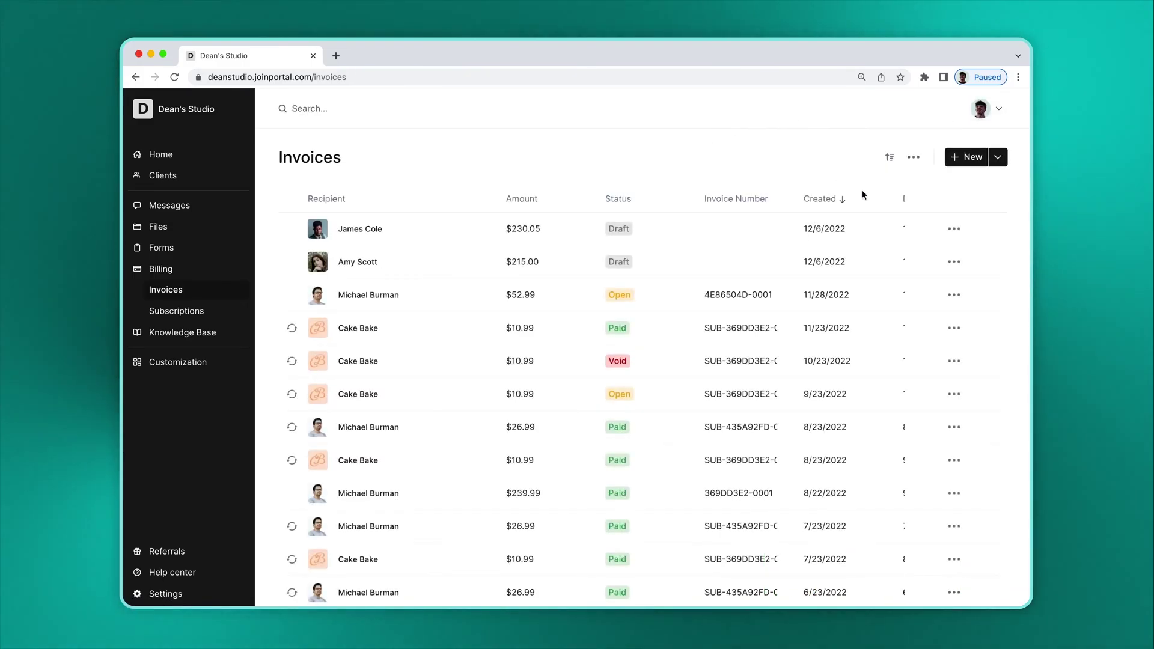
# Send the $230.05 invoice so it shows as Open, then go to Clients
pyautogui.click(953, 228)
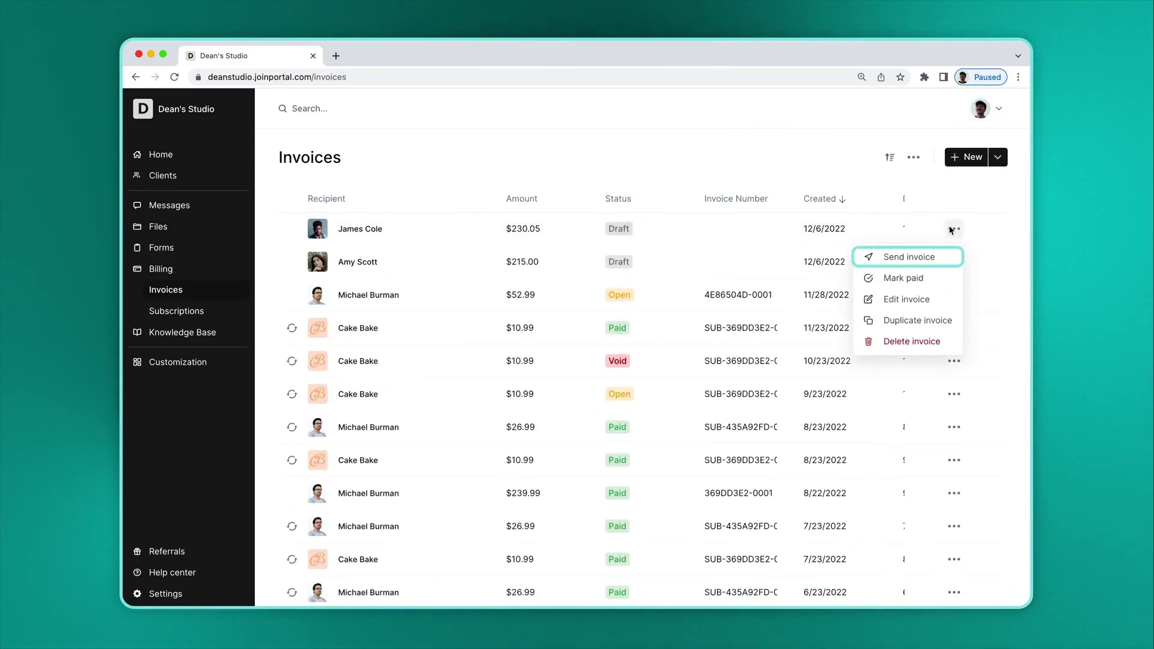
pyautogui.click(914, 262)
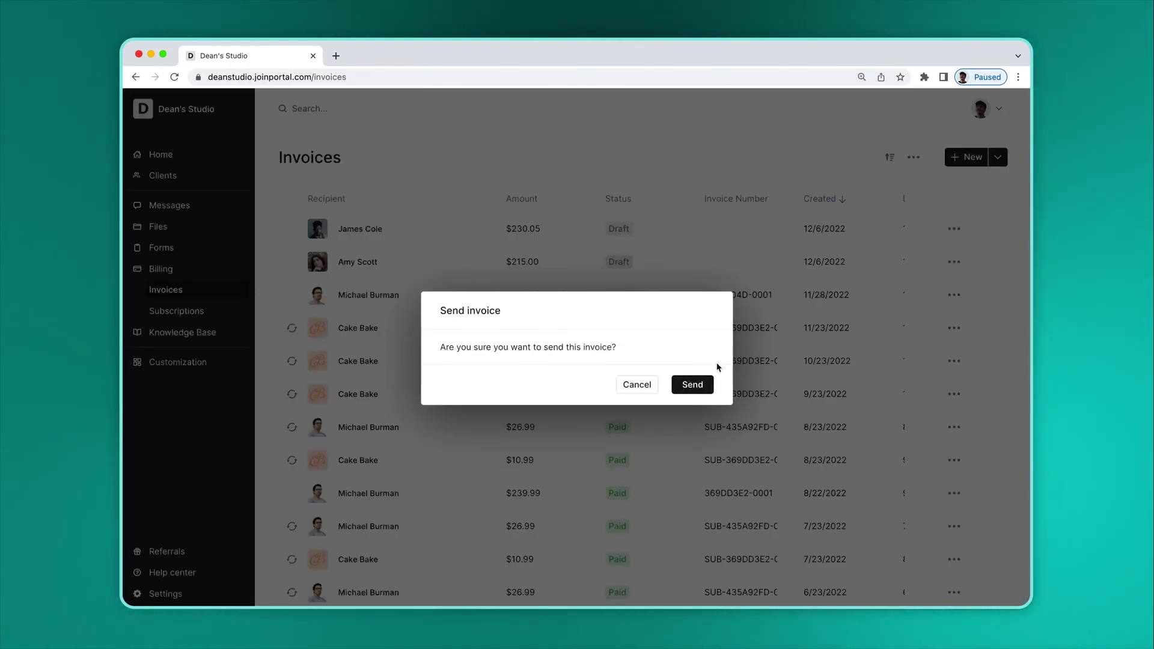
pyautogui.click(702, 383)
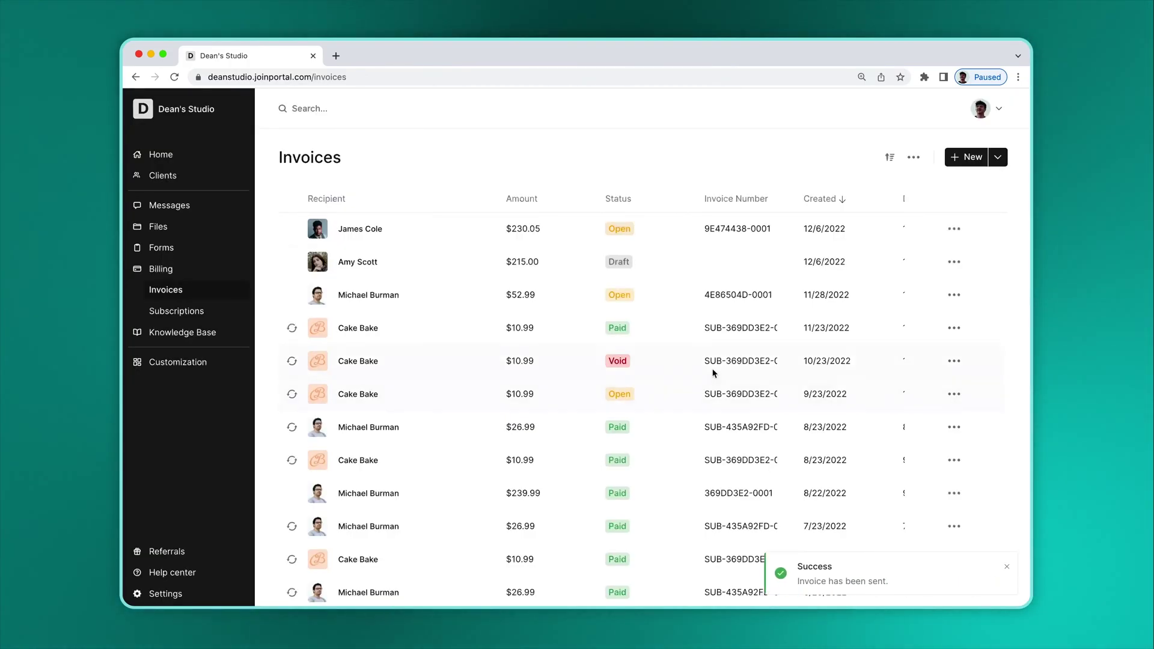
pyautogui.click(954, 229)
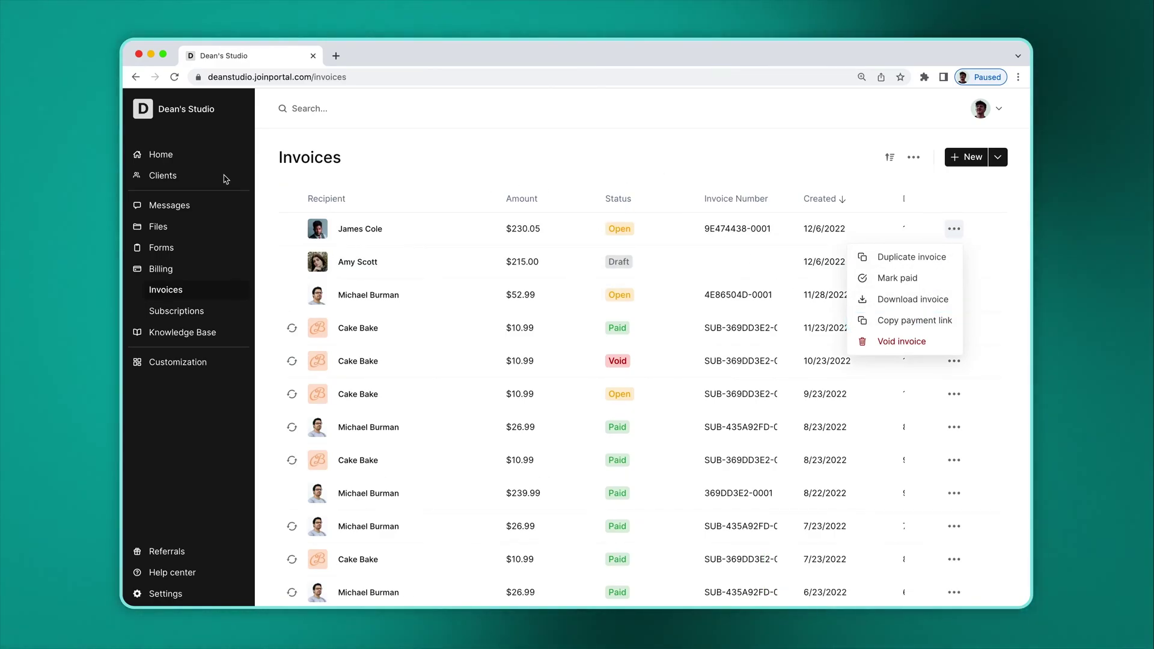
pyautogui.click(195, 177)
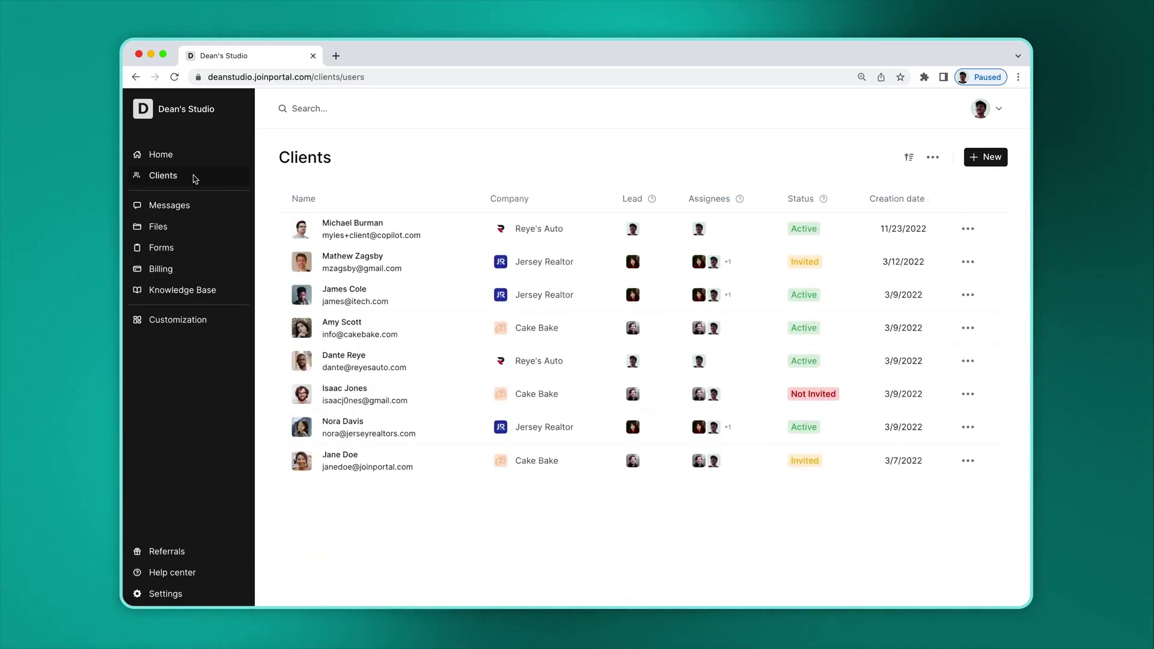
# Check the third client's Invoices tab, then switch to the Subscriptions list
pyautogui.click(396, 288)
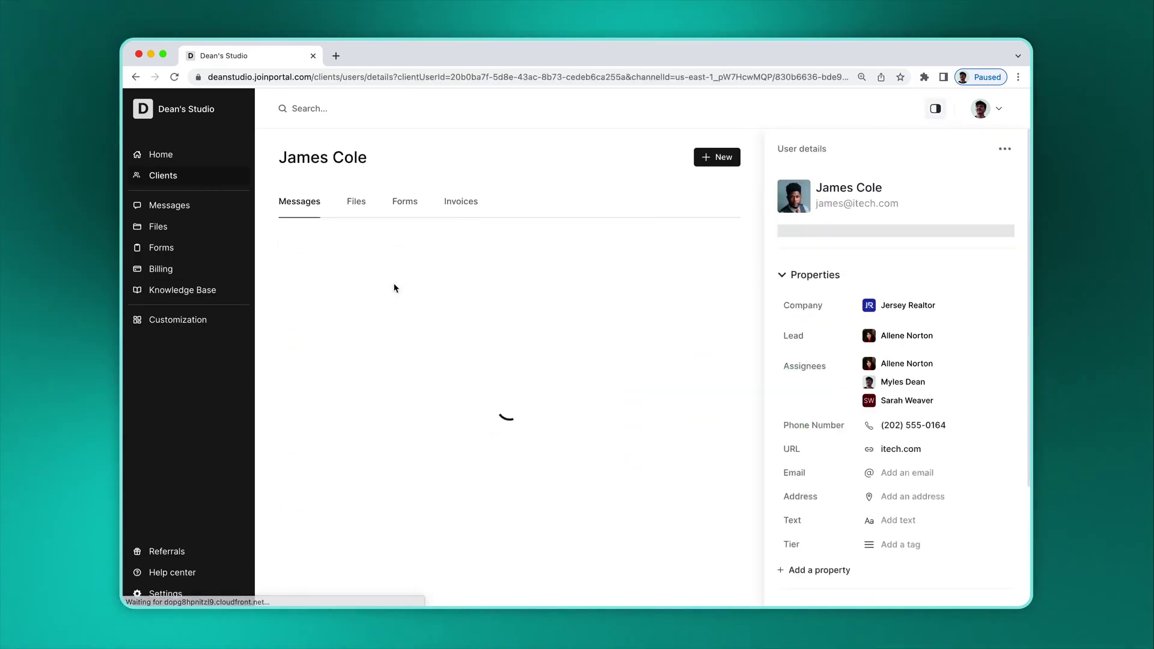
pyautogui.click(472, 206)
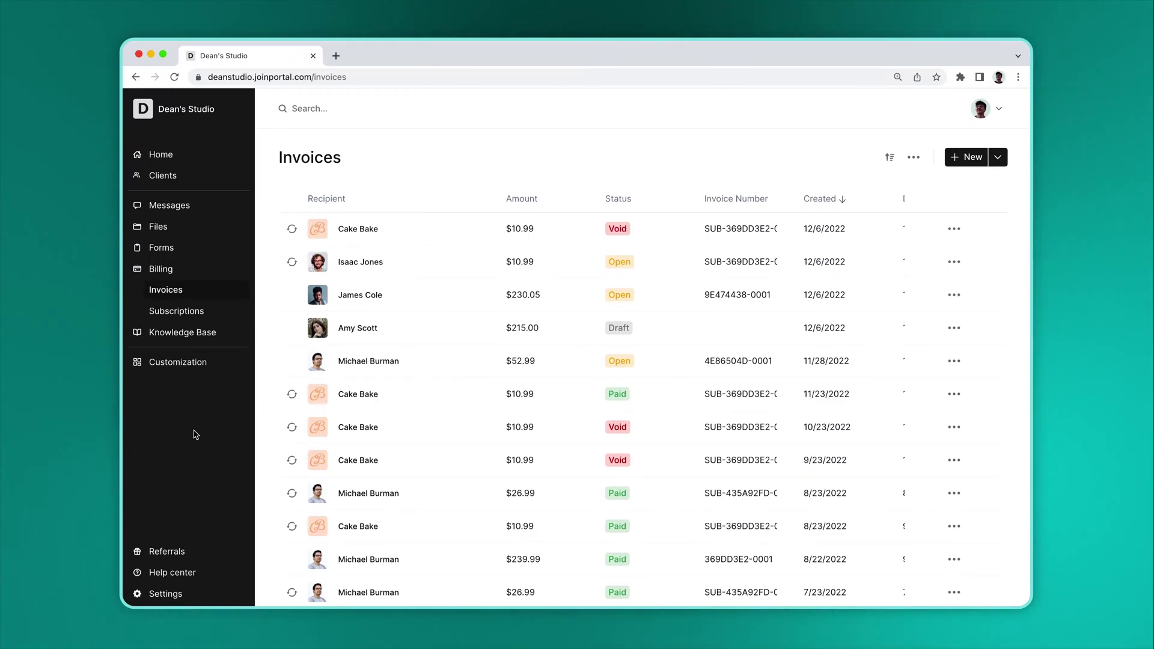
pyautogui.click(193, 315)
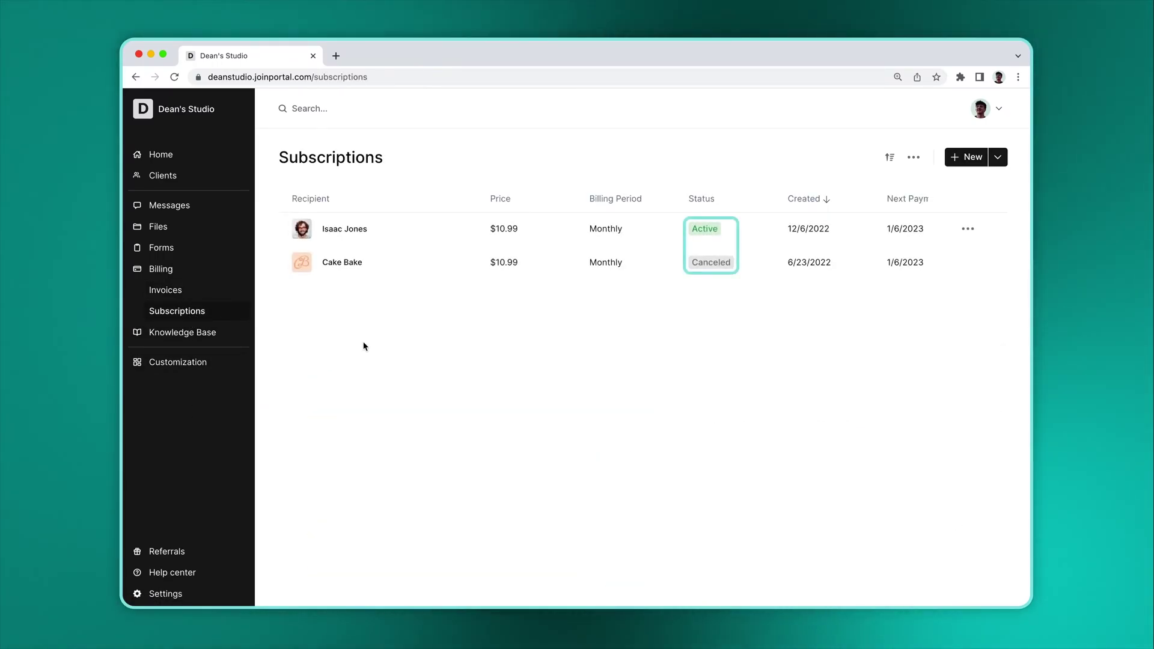
# Start a new subscription for the client with Social Media Management at $12.99
pyautogui.click(962, 160)
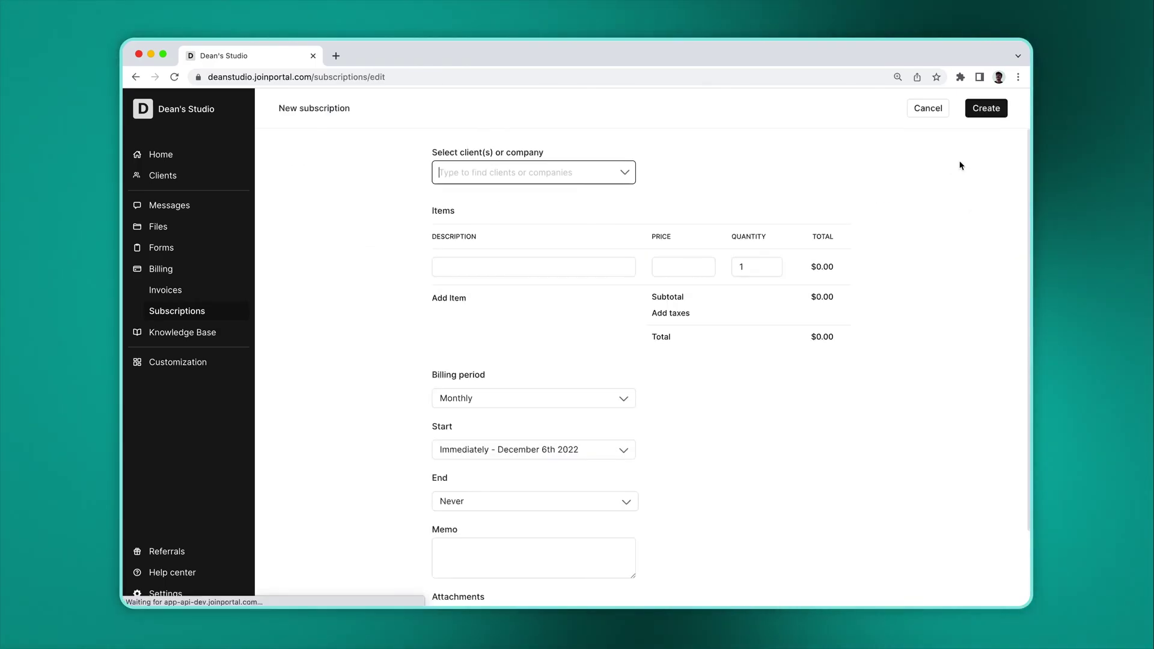
pyautogui.click(628, 173)
pyautogui.click(510, 244)
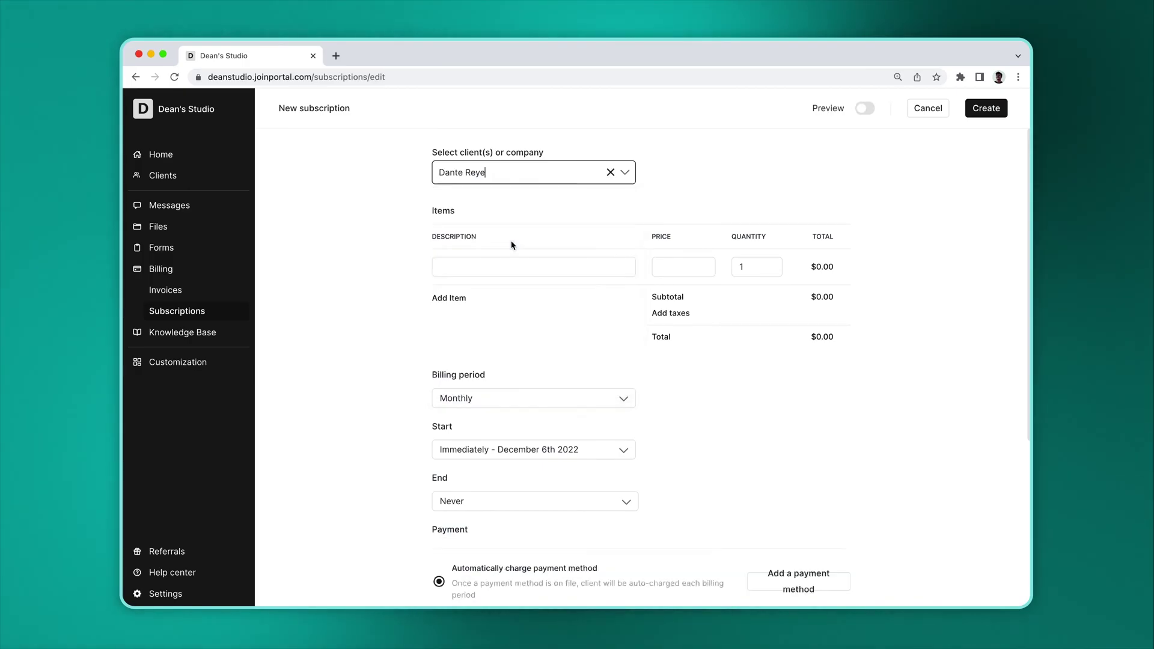
pyautogui.click(489, 268)
pyautogui.write('Social Media Management')
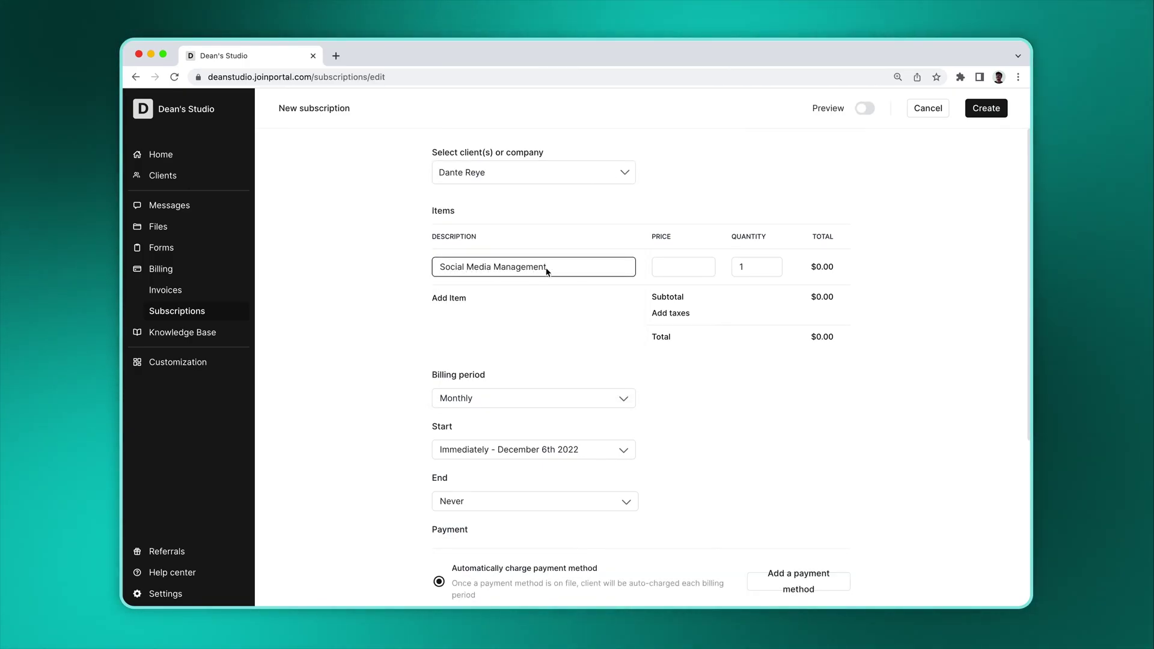
pyautogui.click(661, 268)
pyautogui.write('12.99')
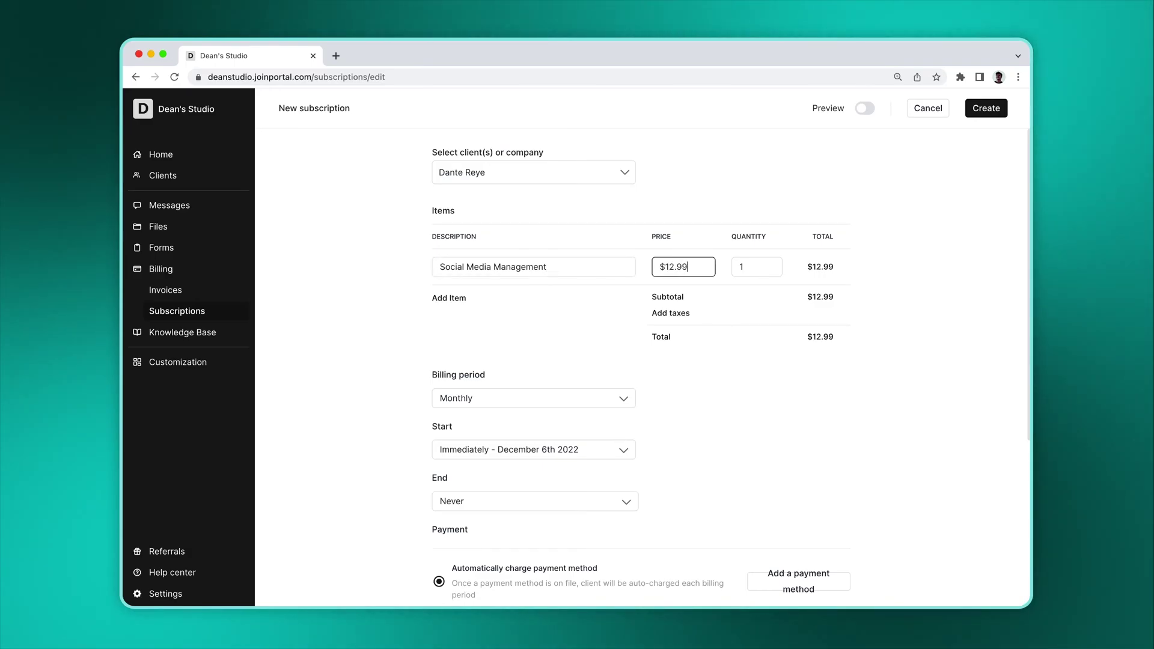
# Add 7% tax, choose manual payment notification, and create the $13.90 subscription
pyautogui.click(669, 313)
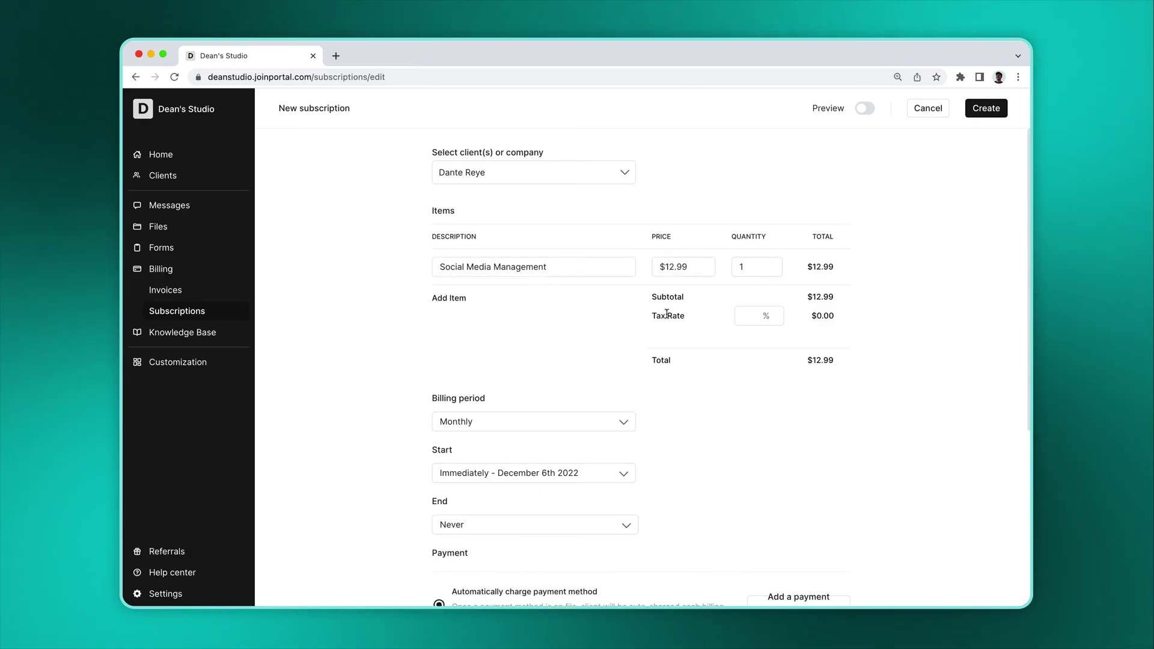
pyautogui.click(741, 316)
pyautogui.write('7')
pyautogui.click(720, 382)
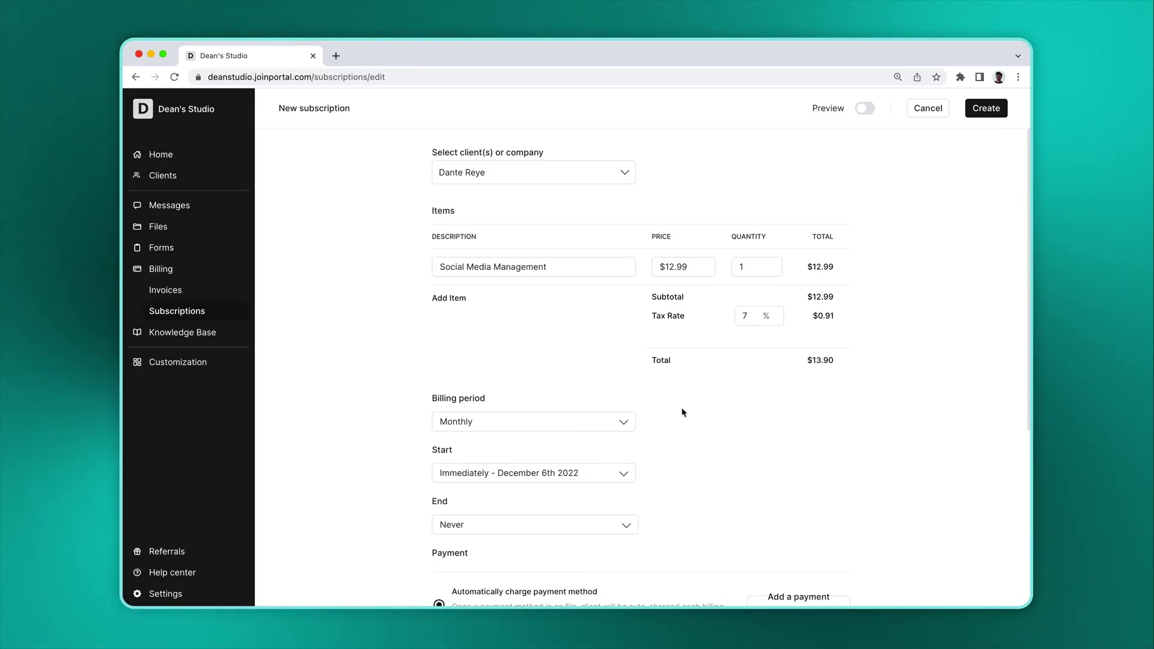
pyautogui.scroll(-3, 667, 425)
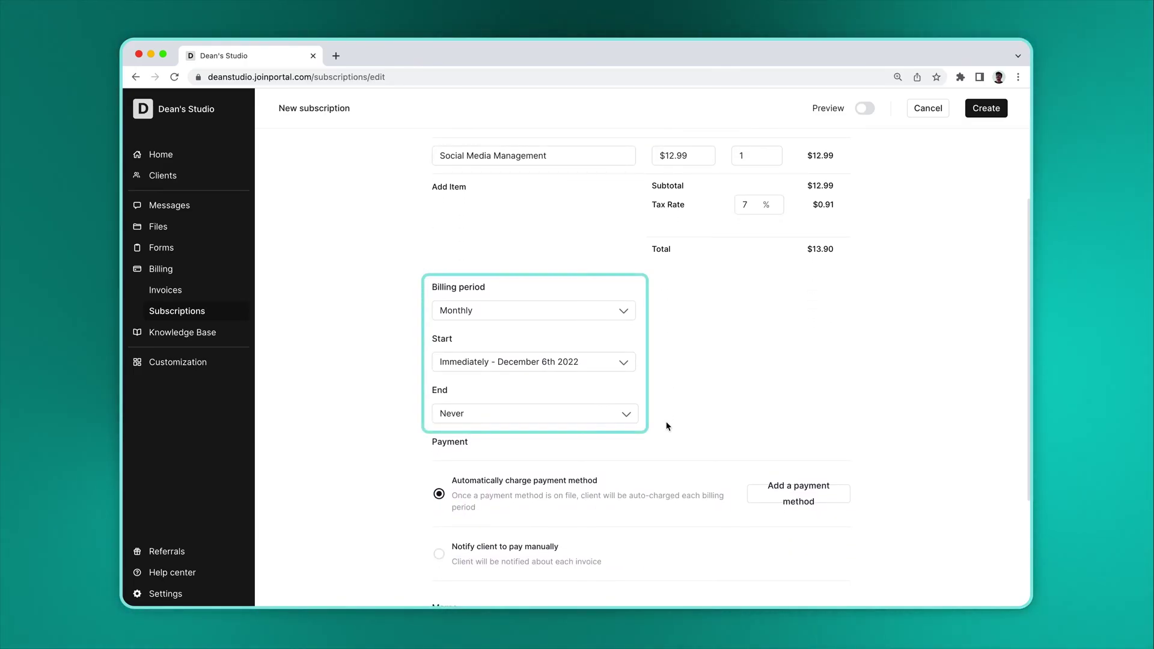
pyautogui.click(494, 547)
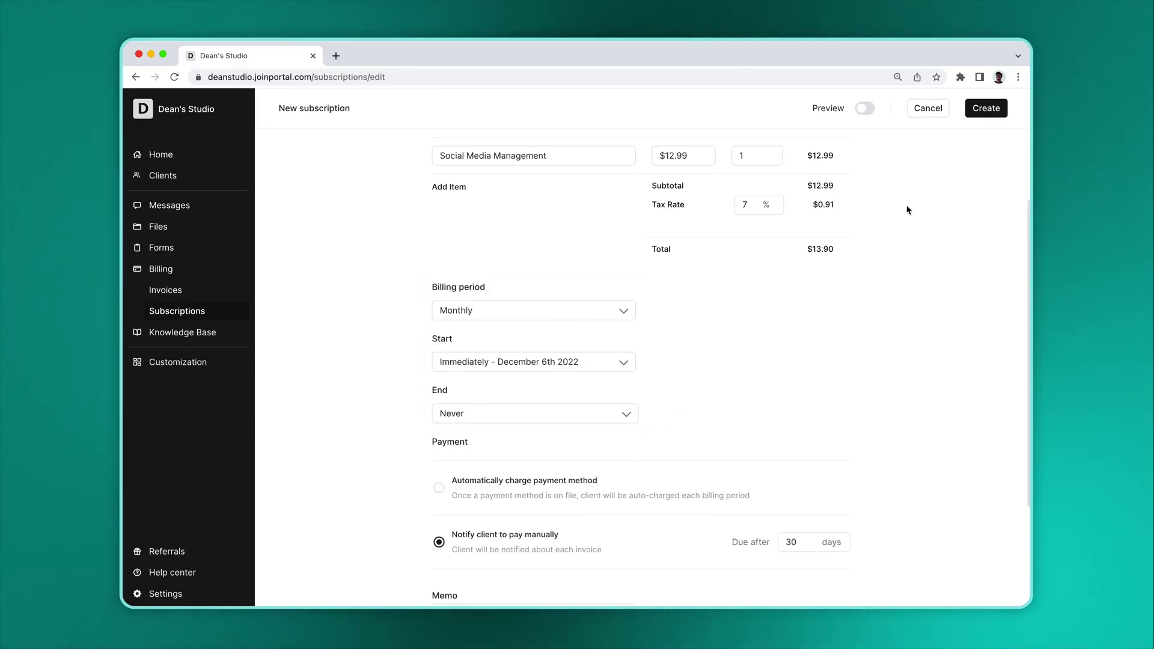
pyautogui.click(991, 113)
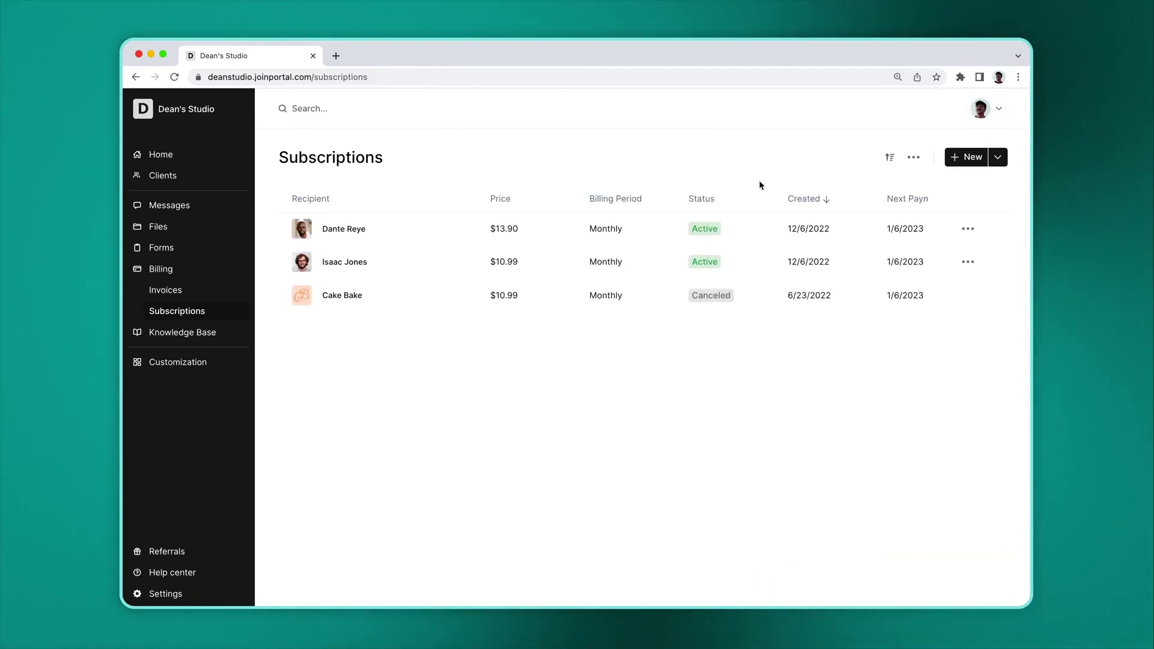
# Check the fifth client's invoices, then open the $13.90 payment page from the email
pyautogui.click(179, 179)
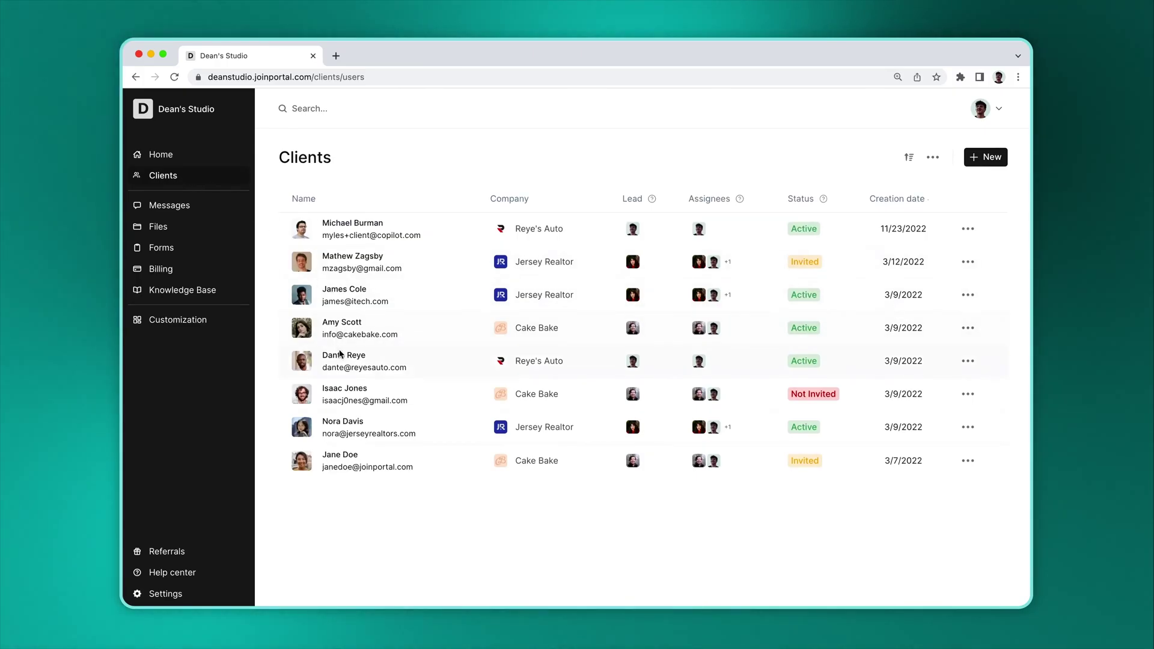
pyautogui.click(329, 356)
pyautogui.click(458, 208)
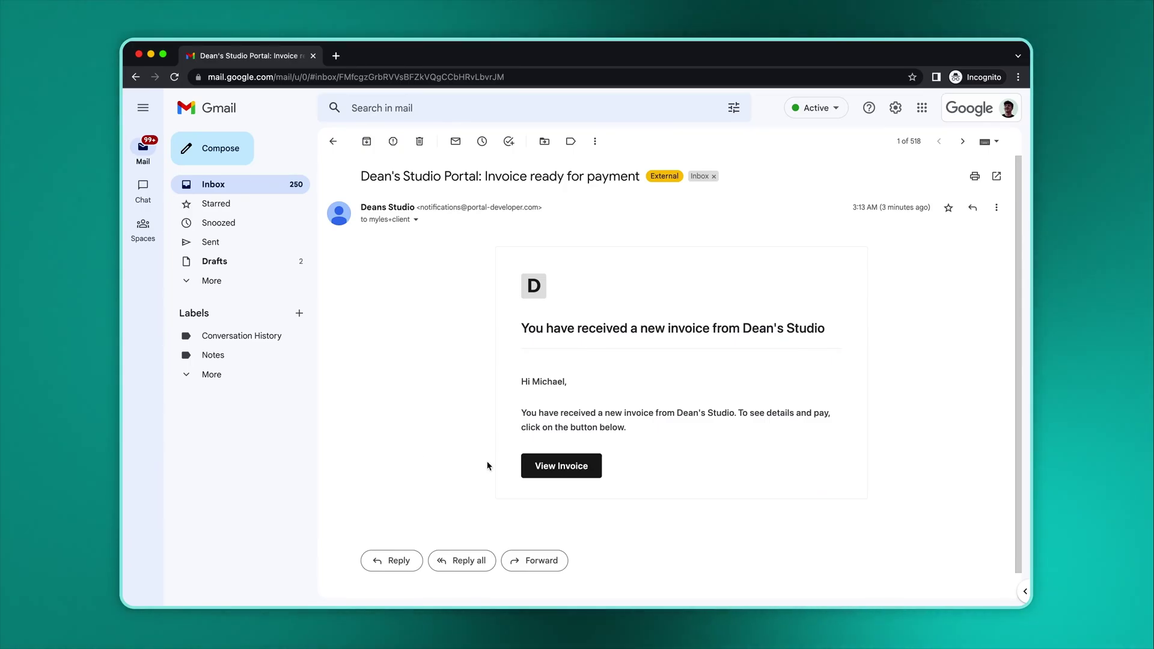
pyautogui.click(541, 469)
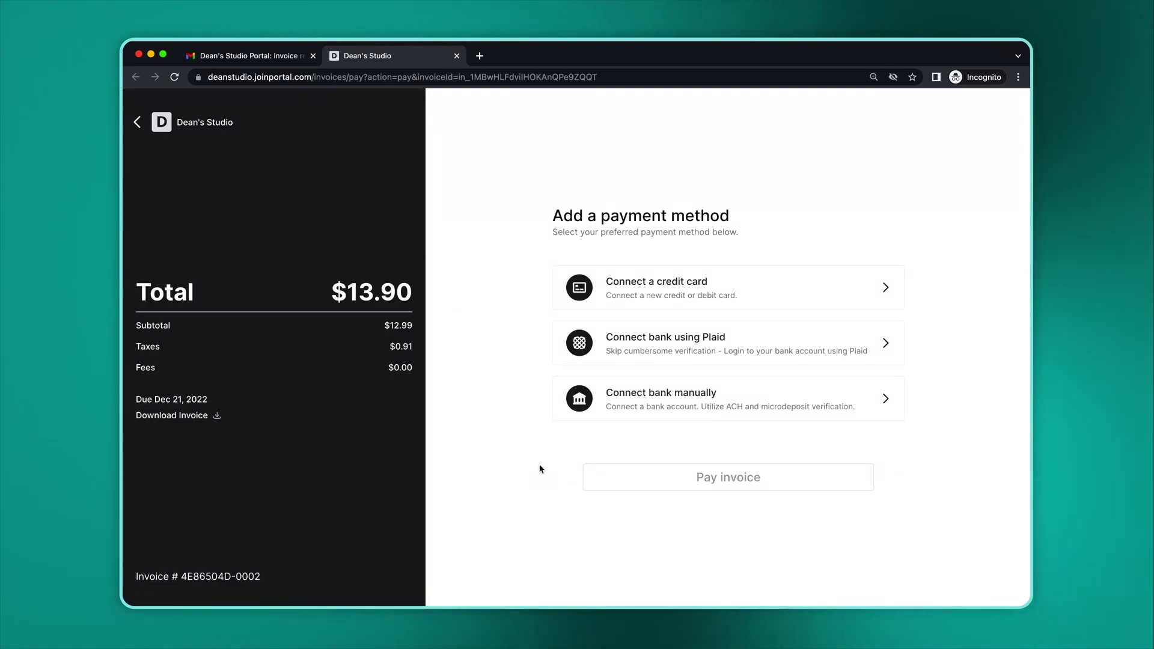
pyautogui.click(137, 124)
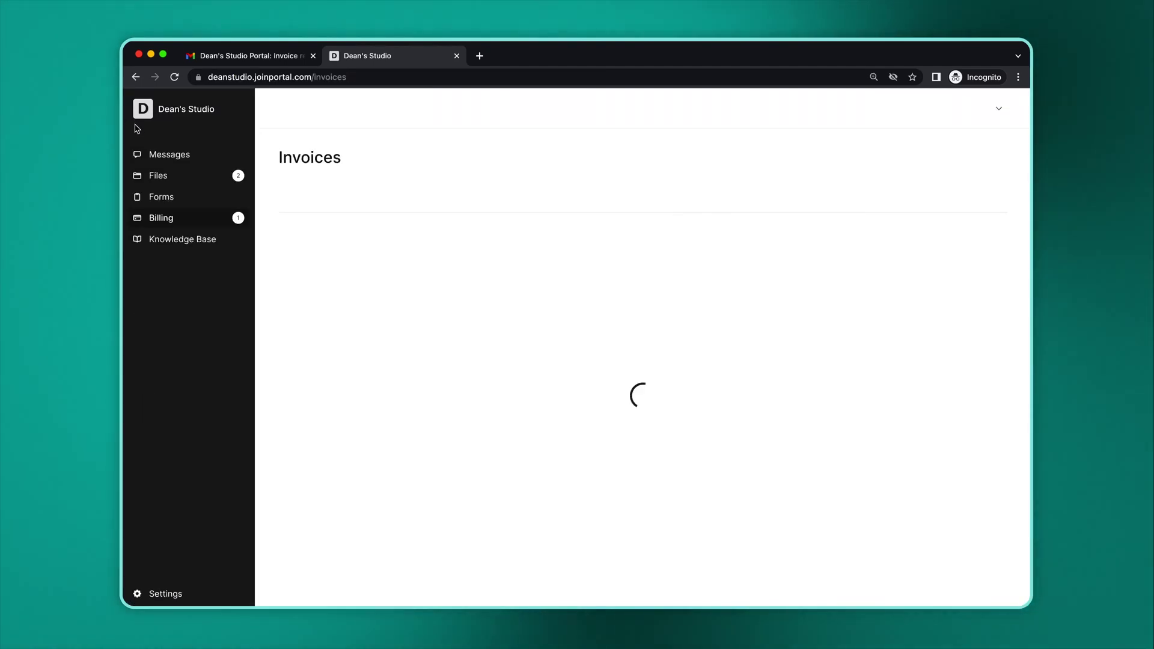